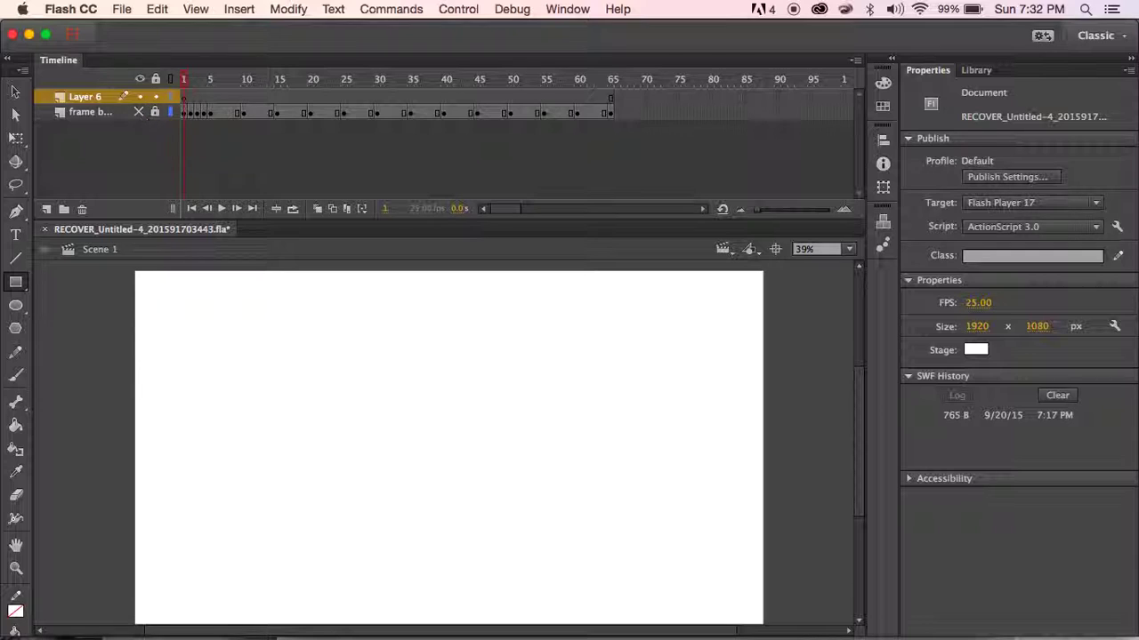
Step: Draw a black square about 150 px wide at the stage's left edge on frame 1 of Layer 6
click(153, 106)
click(185, 97)
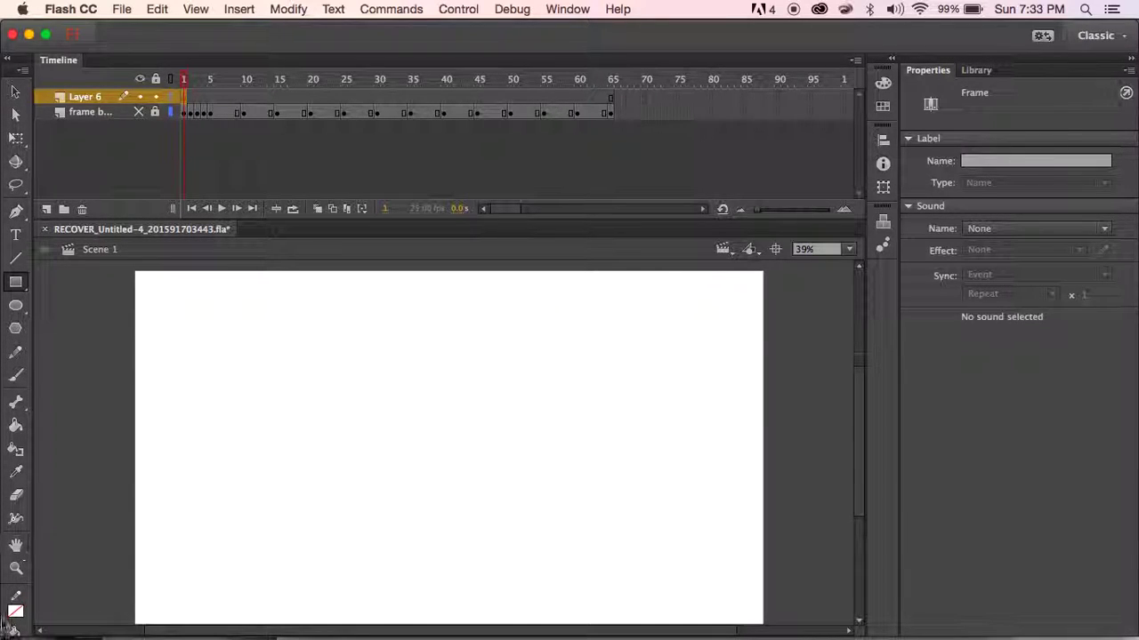
drag(32, 547, 66, 546)
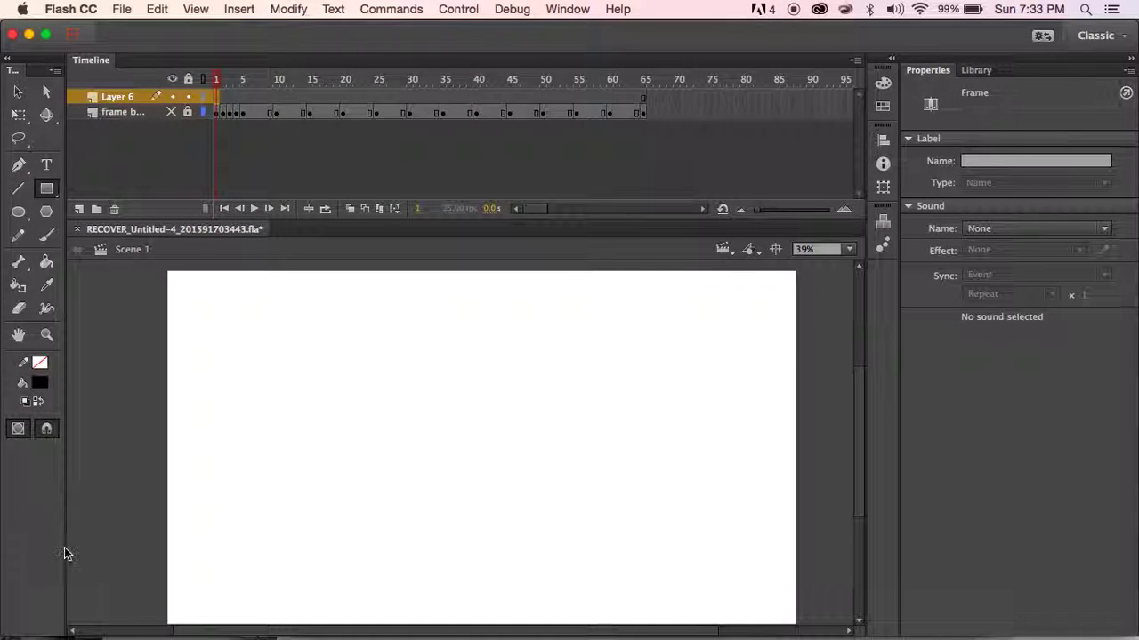
click(20, 430)
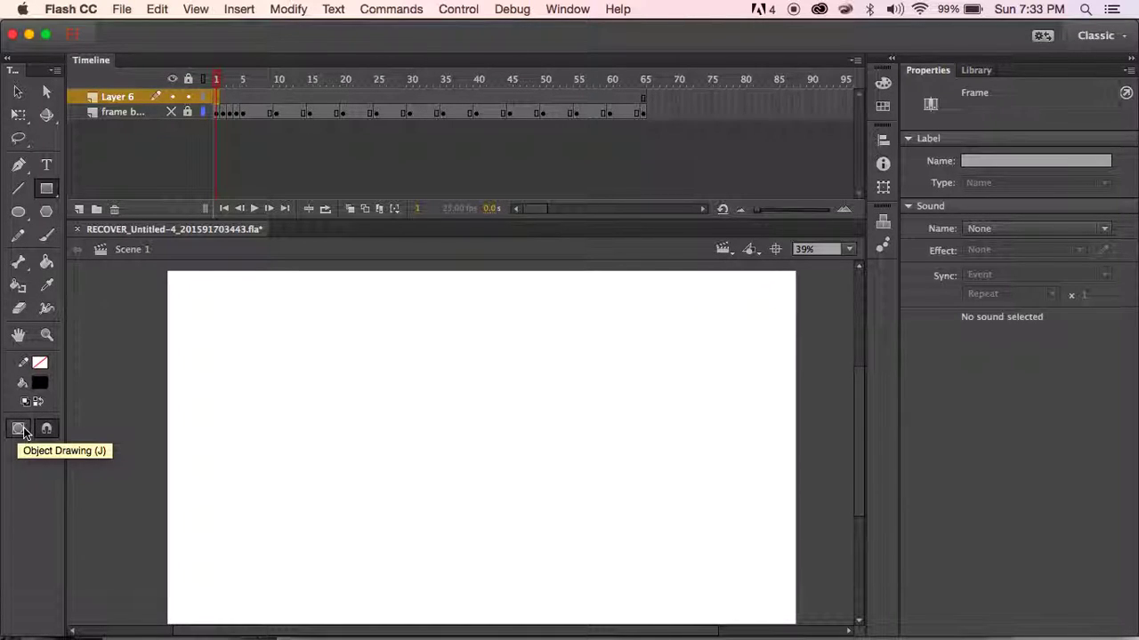
click(21, 430)
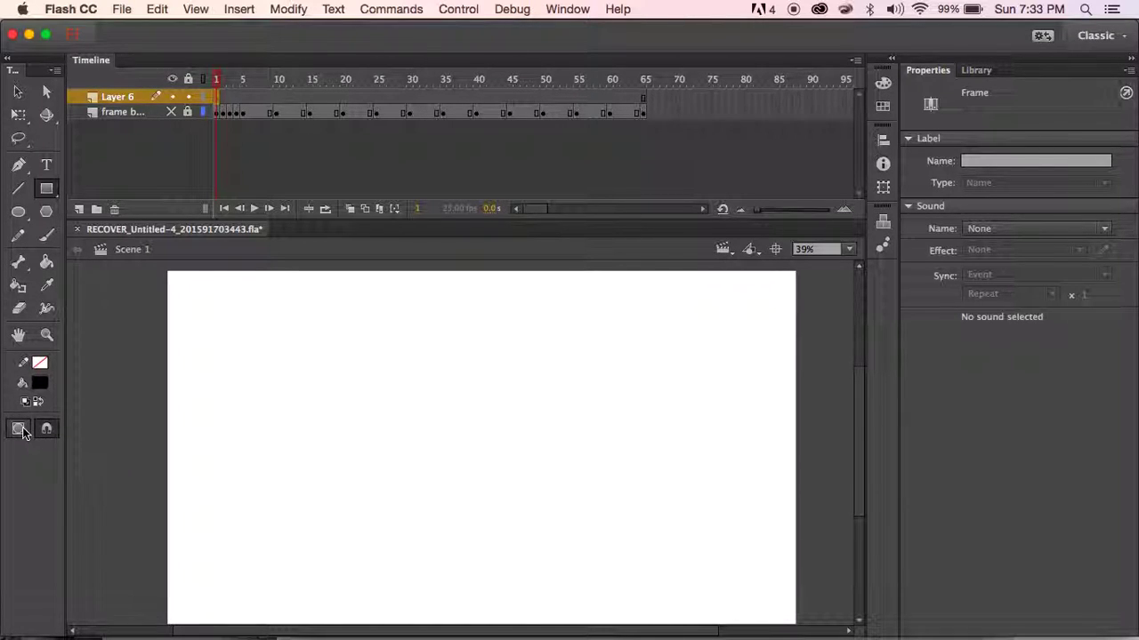
drag(168, 402, 220, 450)
key(v)
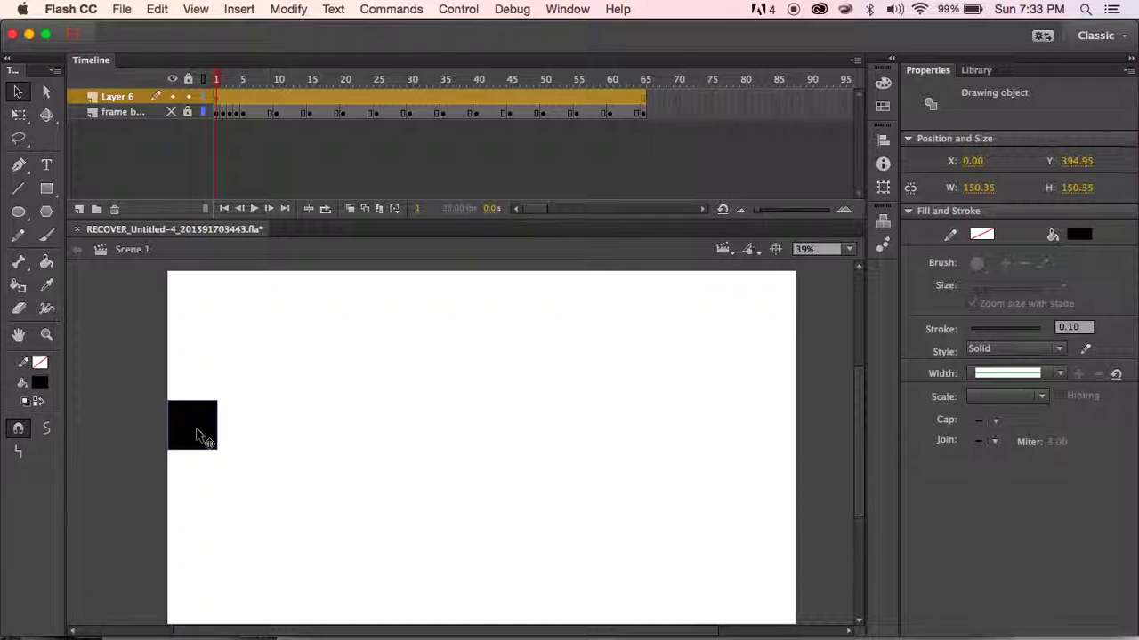
drag(193, 432, 259, 437)
key(ctrl+z)
click(199, 440)
Step: Create a motion tween from frame 1 of Layer 6, converting the square to a symbol
click(215, 98)
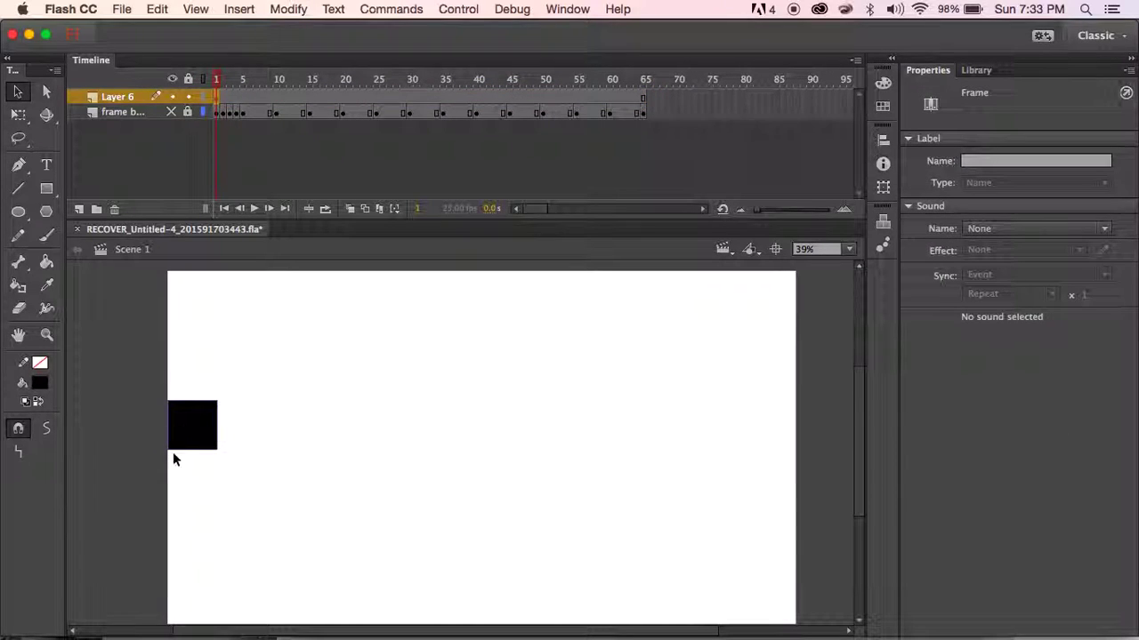
click(201, 445)
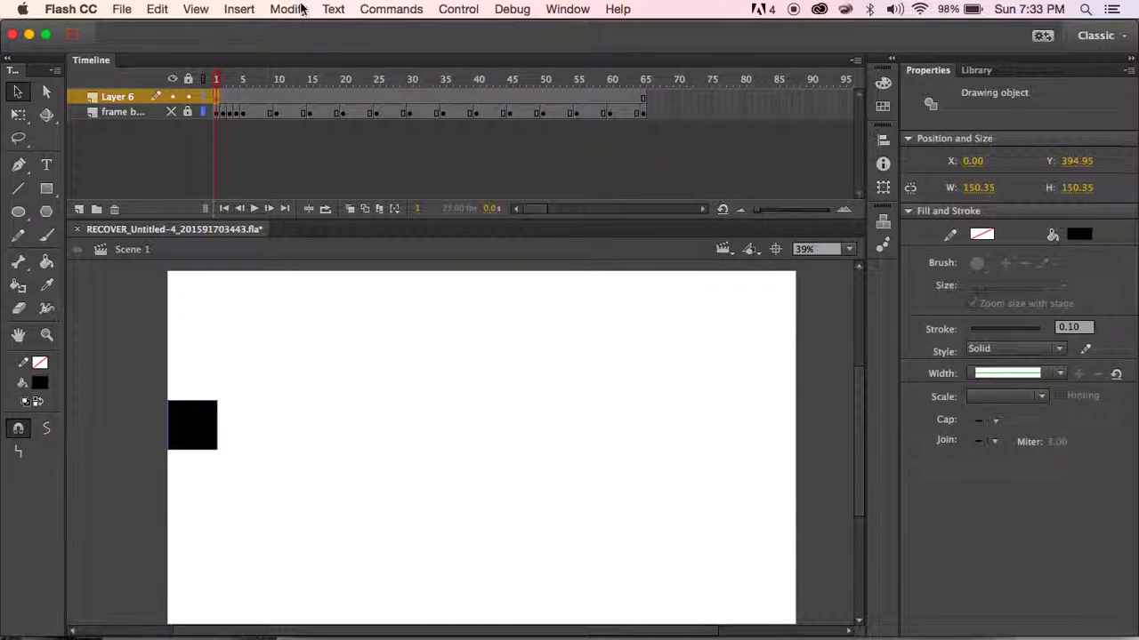
click(216, 98)
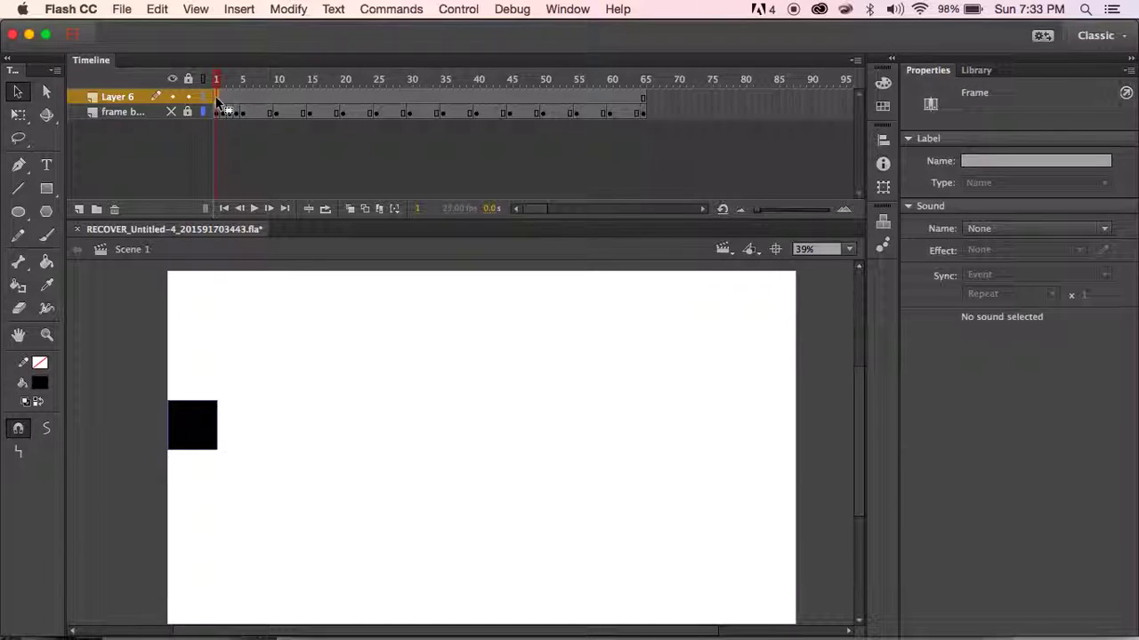
right_click(215, 98)
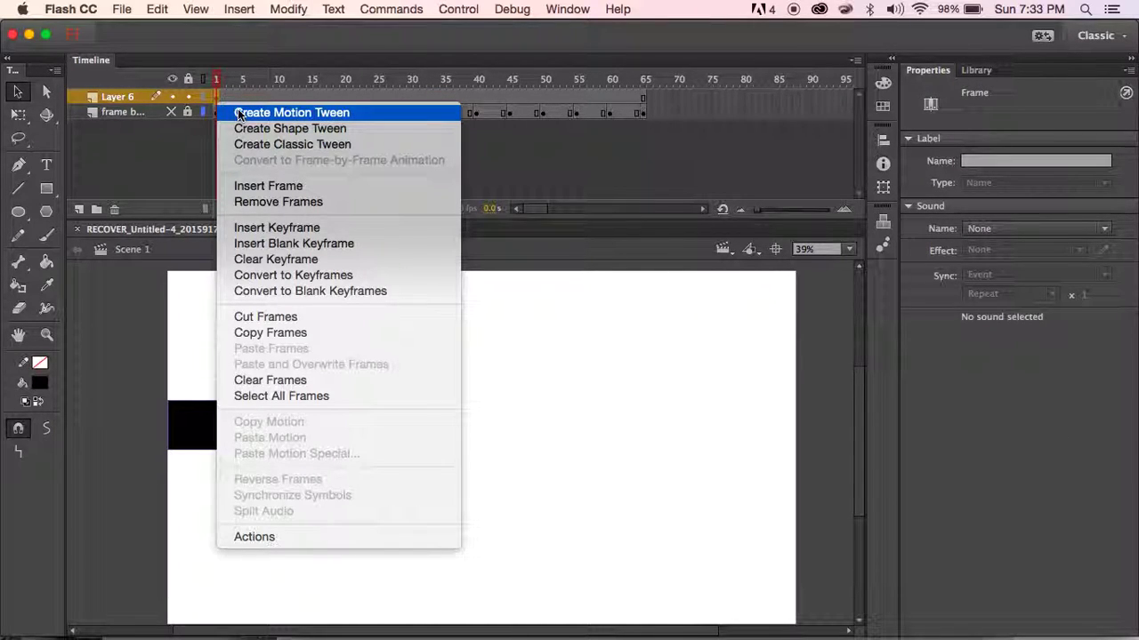
click(237, 111)
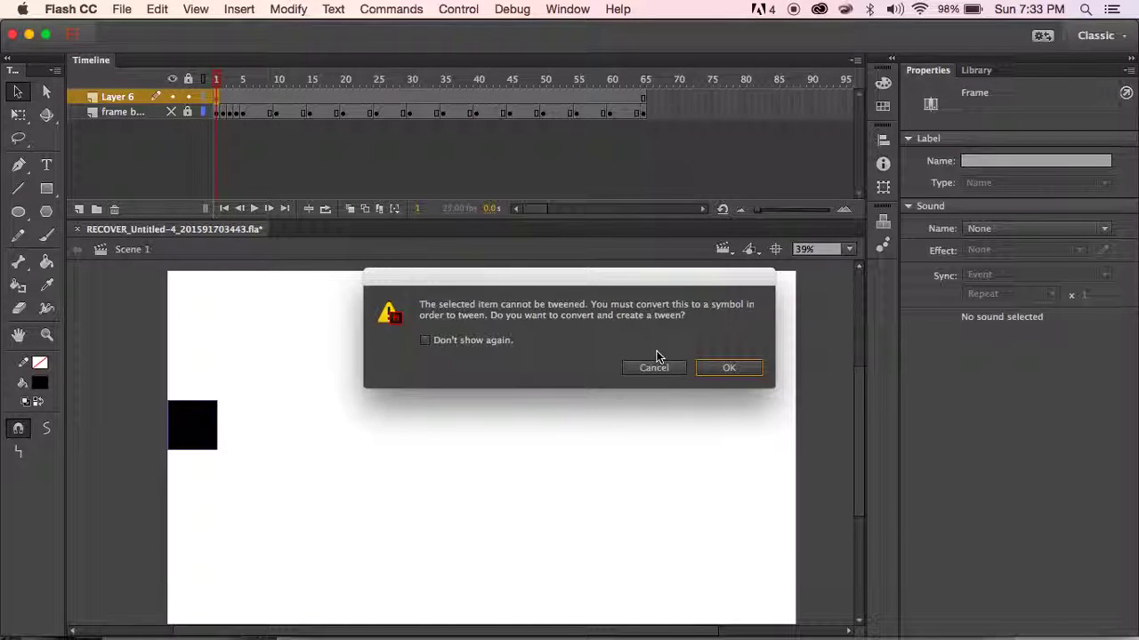
click(731, 374)
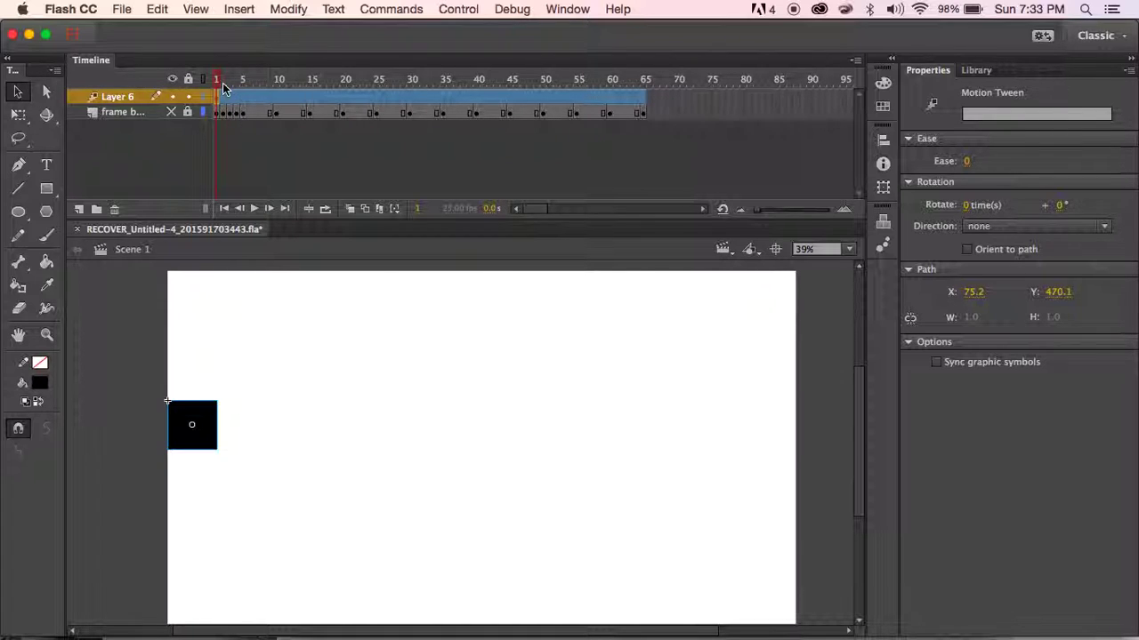
Step: Try moving the square straight across to the stage's right edge at frame 65, and undo the move
drag(223, 82, 644, 71)
click(169, 403)
click(188, 418)
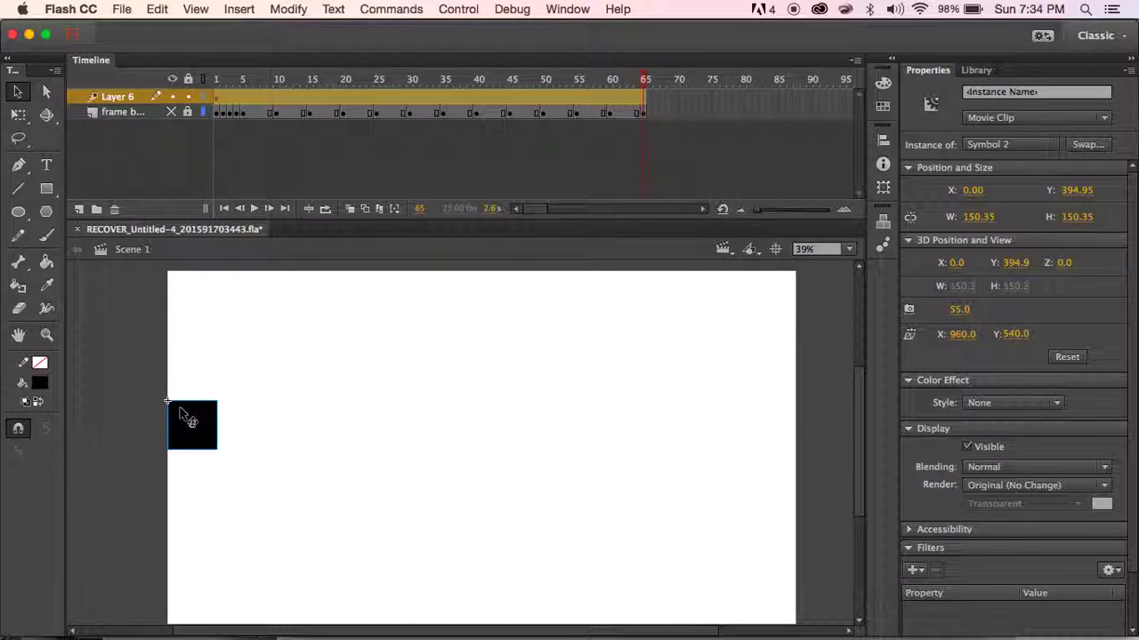
drag(189, 422, 762, 458)
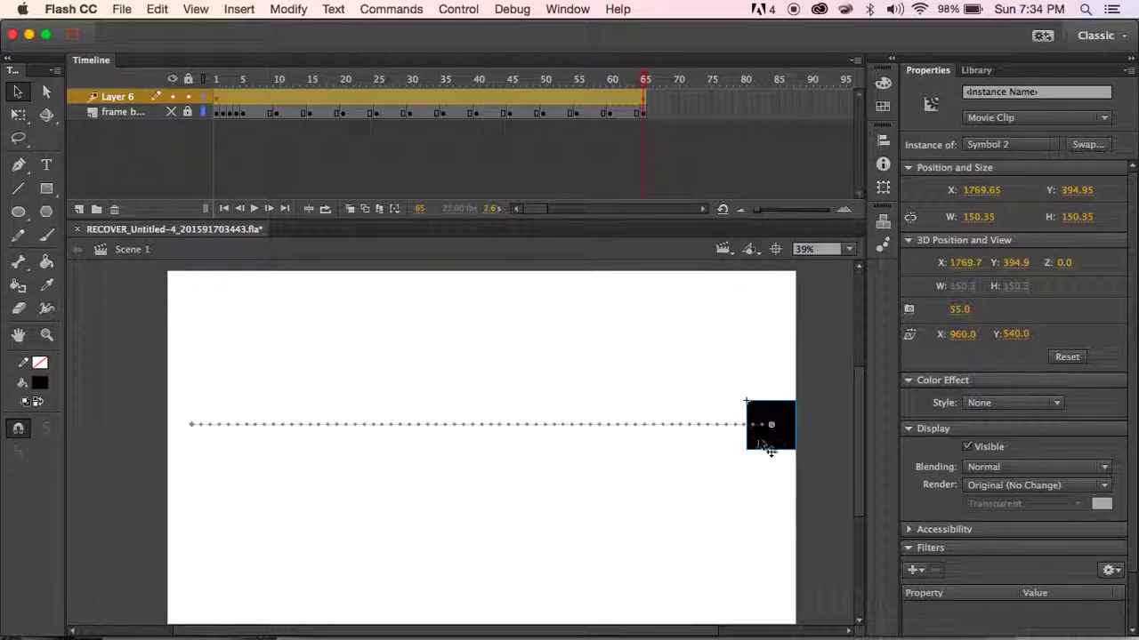
mouse_move(627, 82)
mouse_down()
mouse_move(216, 83)
mouse_move(635, 90)
mouse_up()
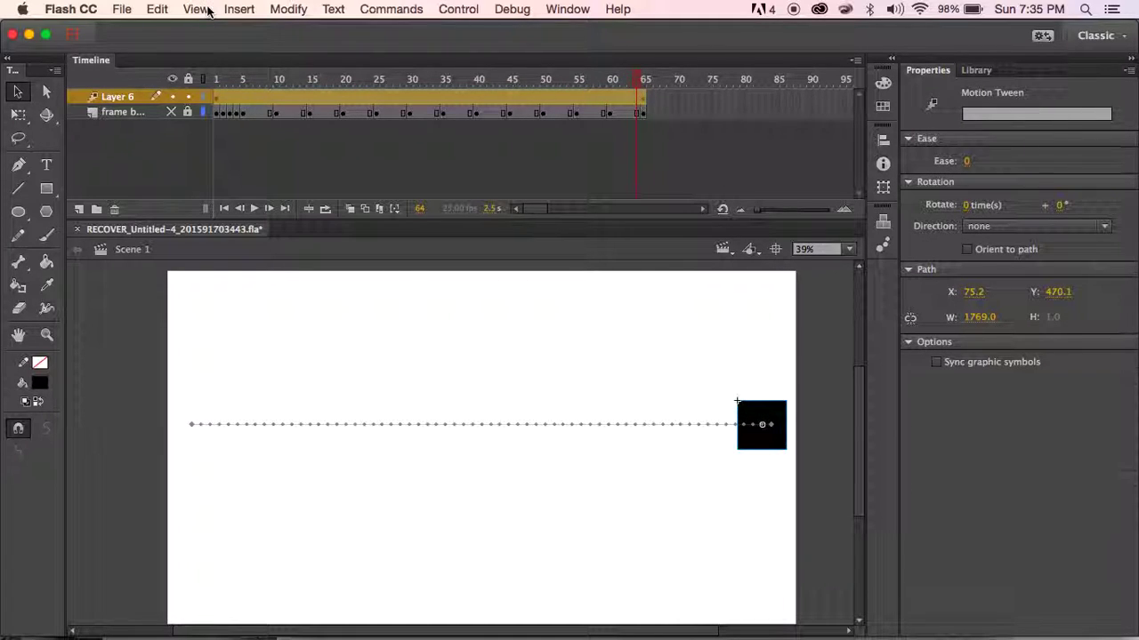
key(period)
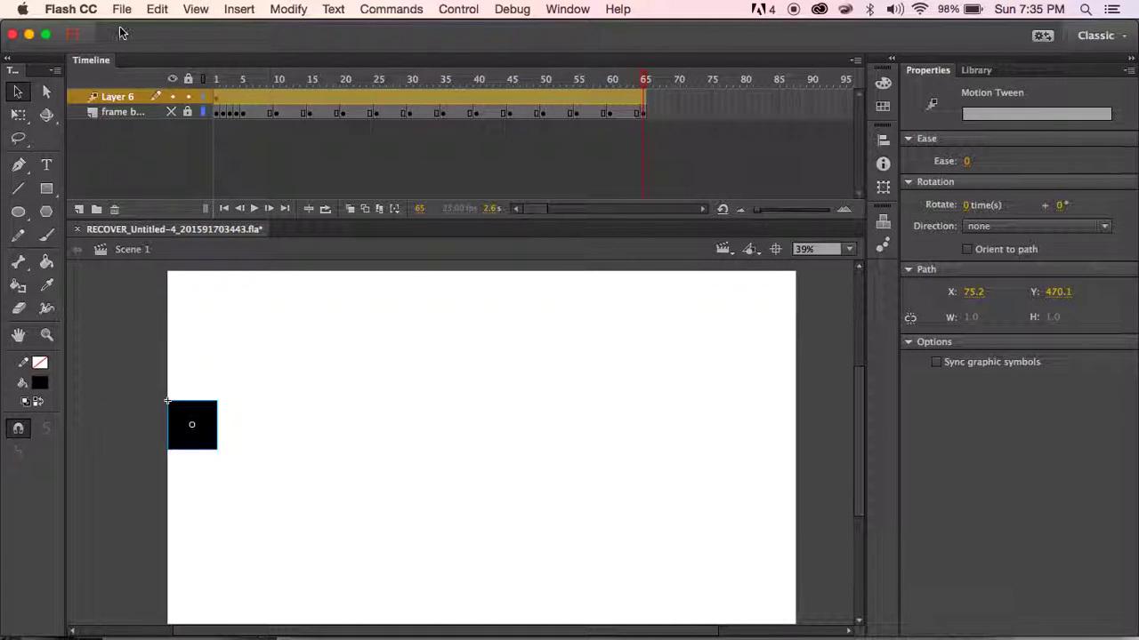
Step: Try moving the square straight across to the stage's right edge at frame 1
drag(236, 79, 216, 79)
click(215, 96)
click(220, 99)
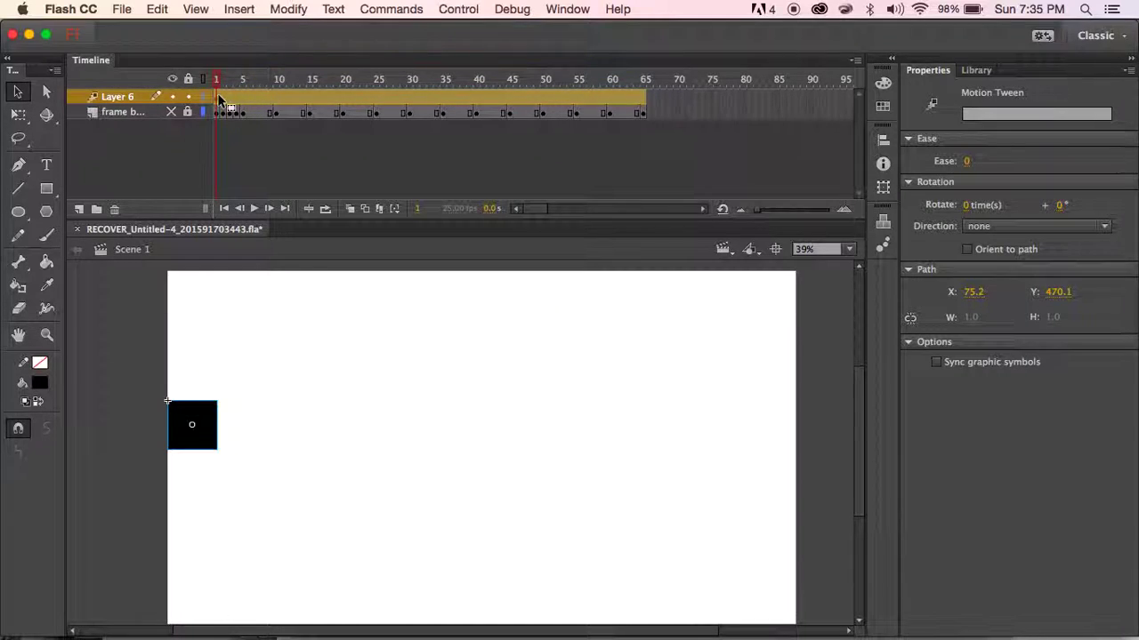
click(190, 438)
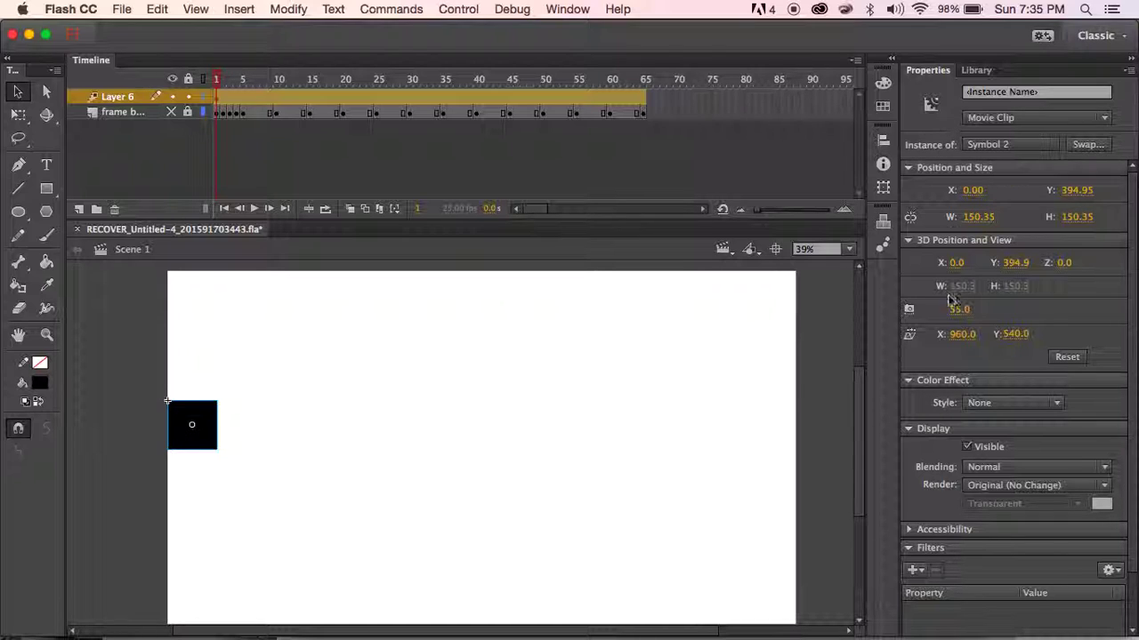
drag(203, 403, 786, 401)
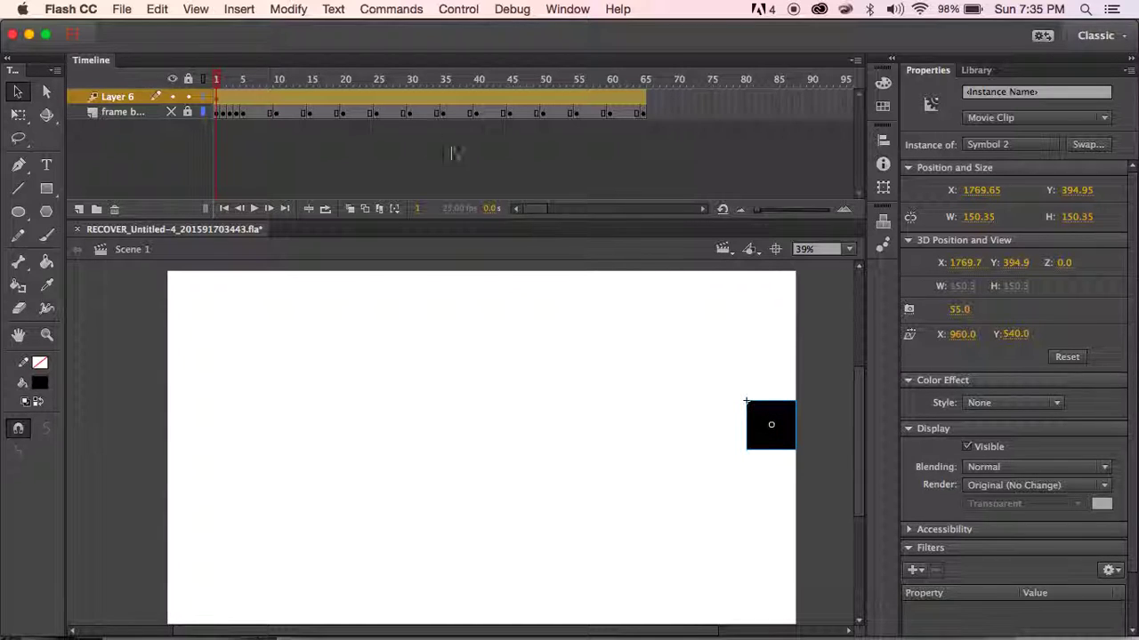
Step: Check the square's position at the start and end of the tween between frames 1 and 64
drag(255, 81, 224, 97)
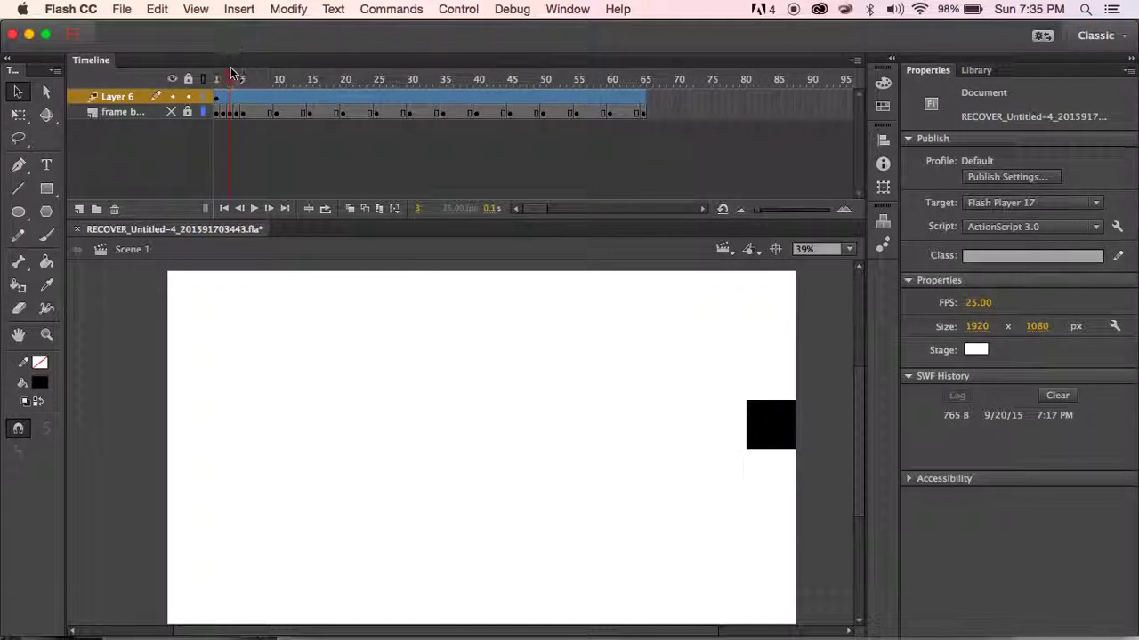
click(214, 98)
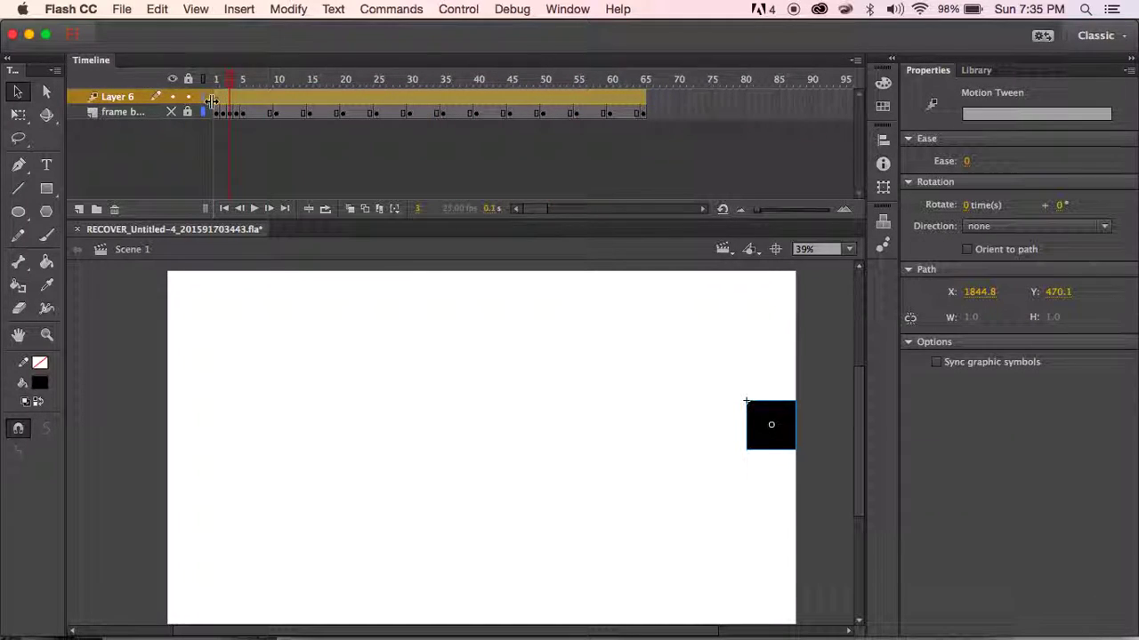
click(640, 101)
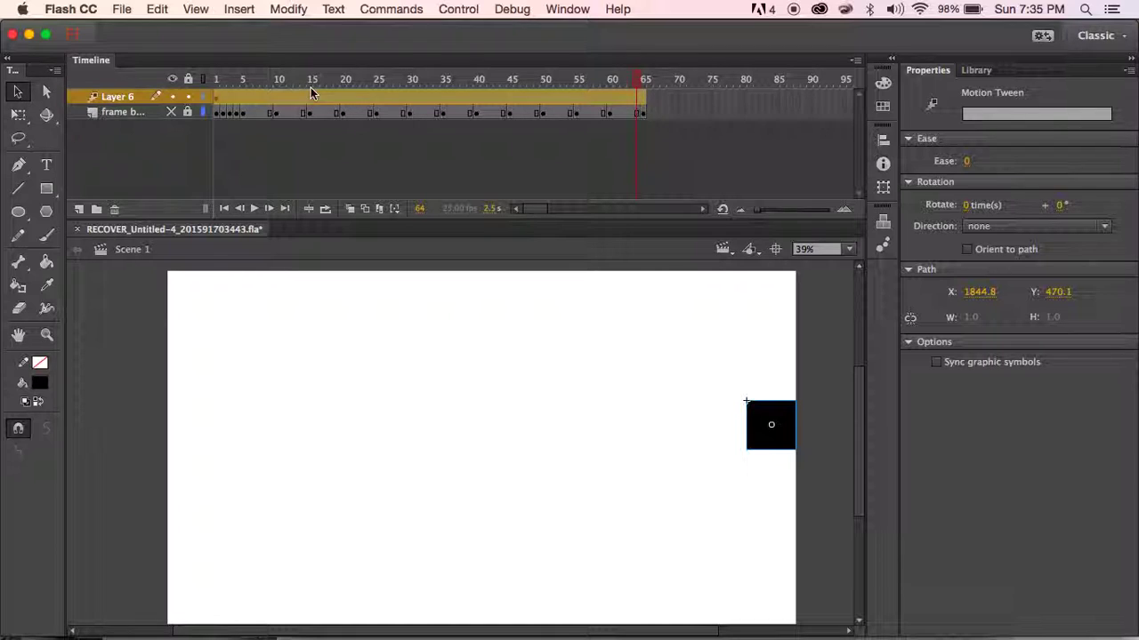
click(226, 98)
click(219, 99)
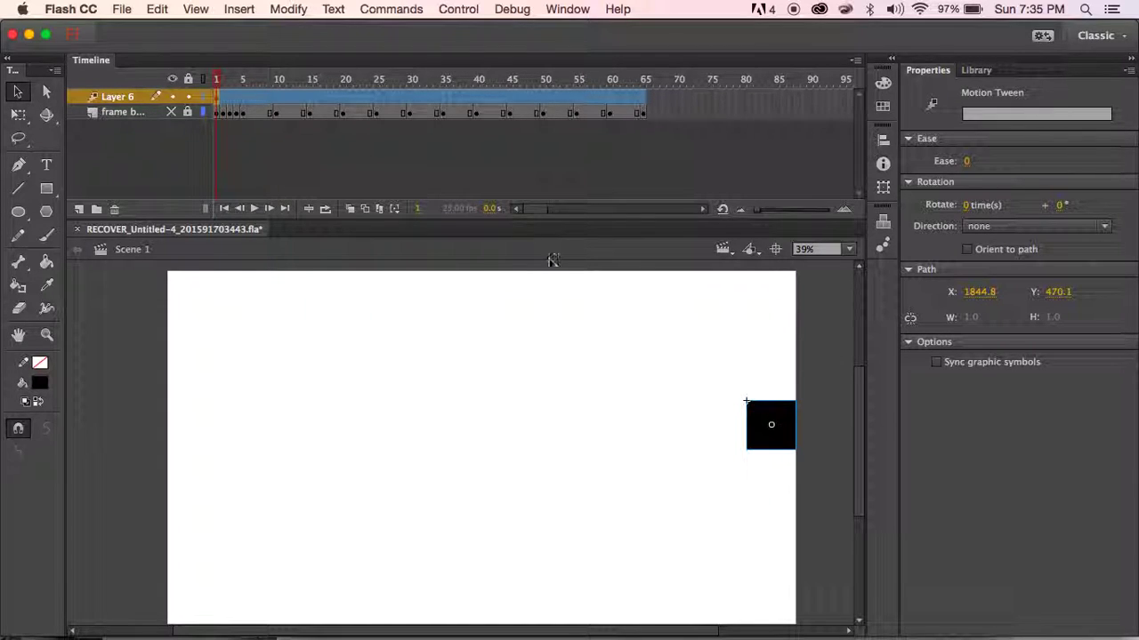
drag(234, 78, 207, 79)
key(Return)
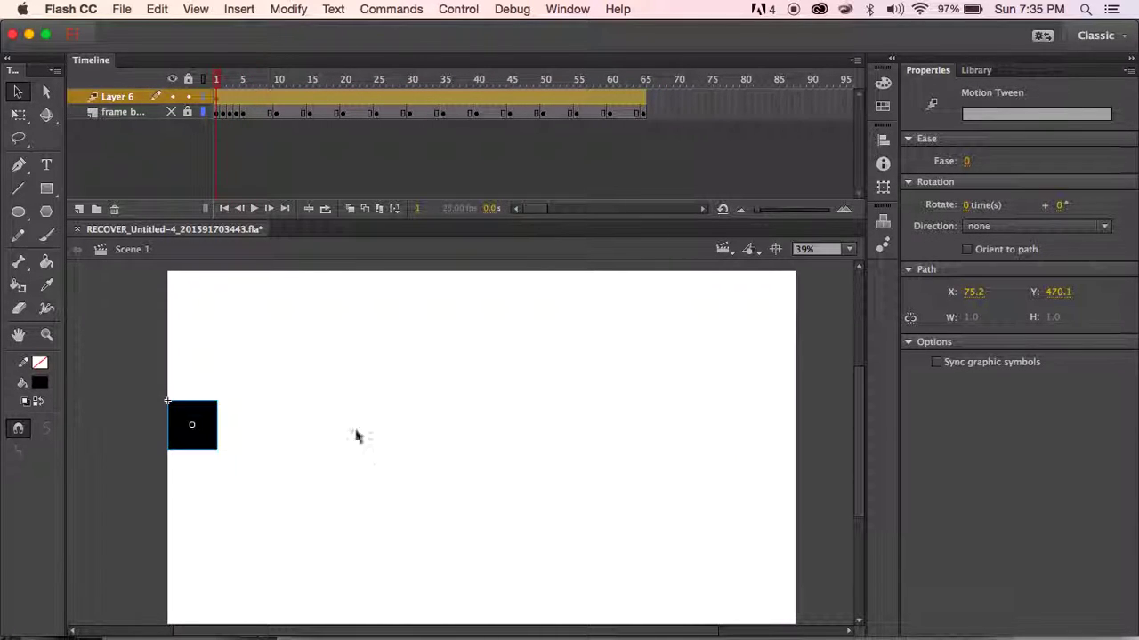
Step: At frame 34, move the square horizontally toward the stage's centre, to X about 797.5
click(242, 76)
drag(243, 75, 218, 104)
click(645, 79)
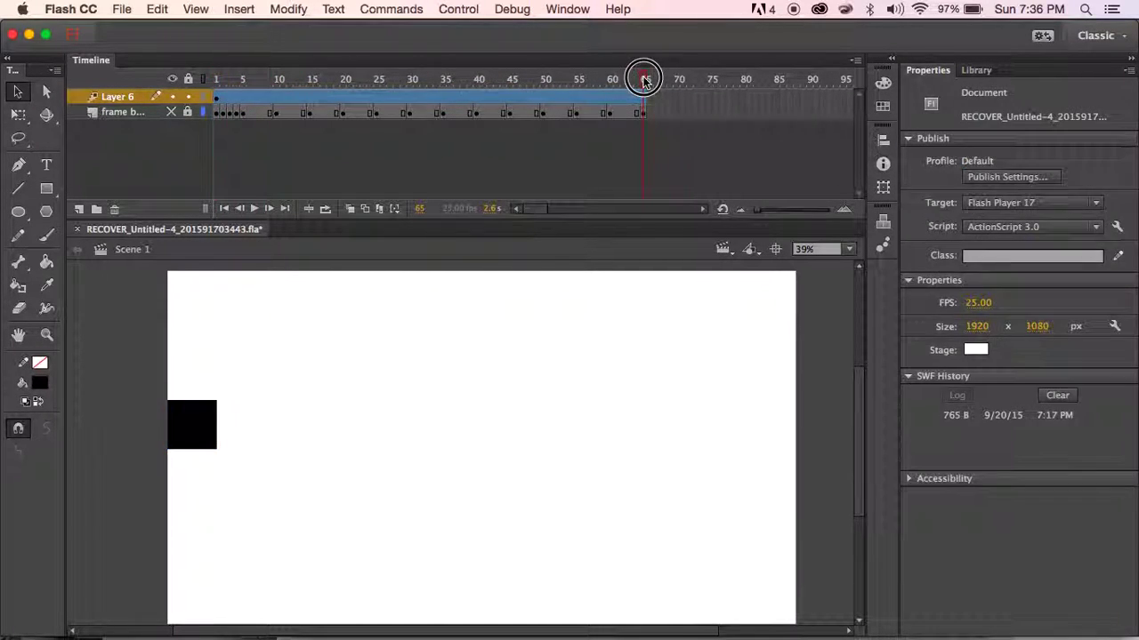
drag(644, 80, 441, 79)
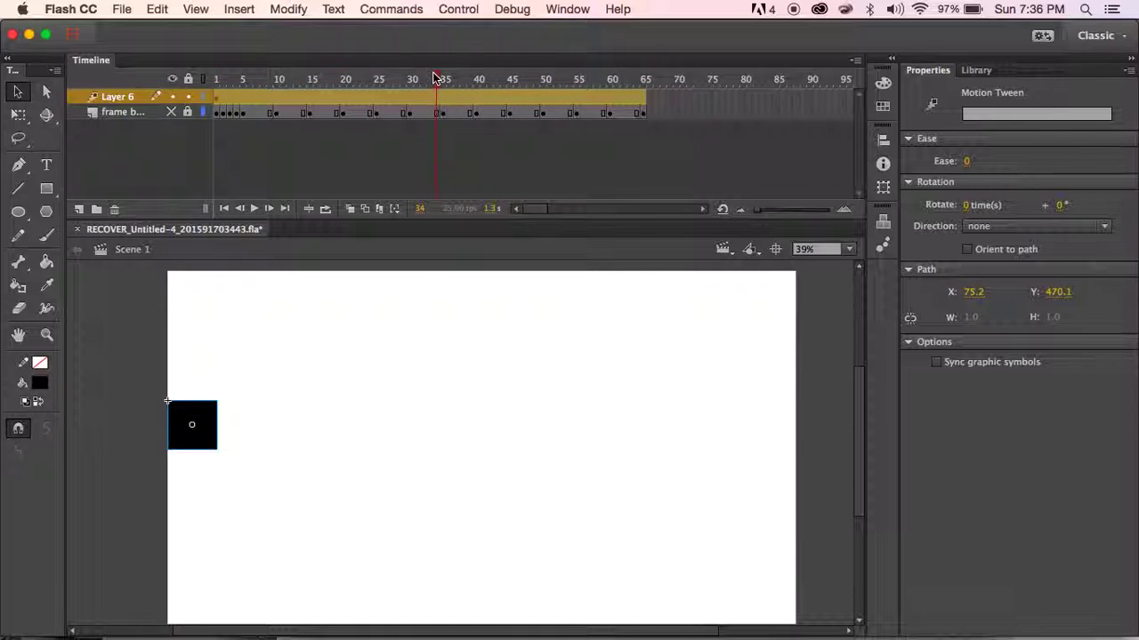
drag(189, 438, 451, 427)
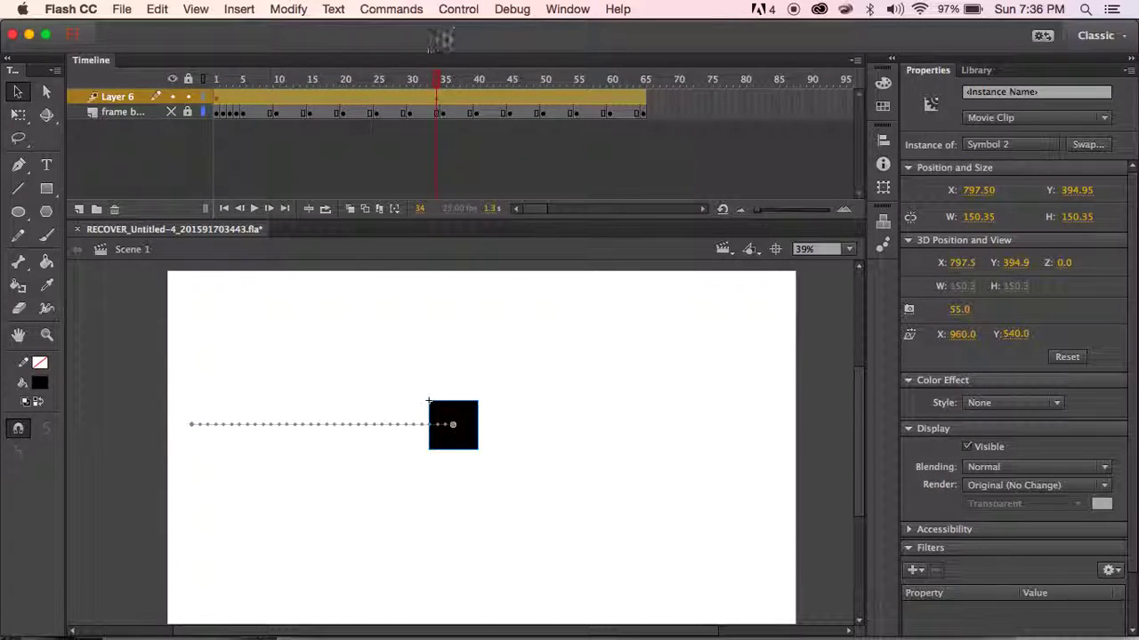
Step: At frame 65, move the square straight down to the stage's bottom edge, to Y about 930
drag(408, 79, 645, 80)
click(438, 92)
click(646, 98)
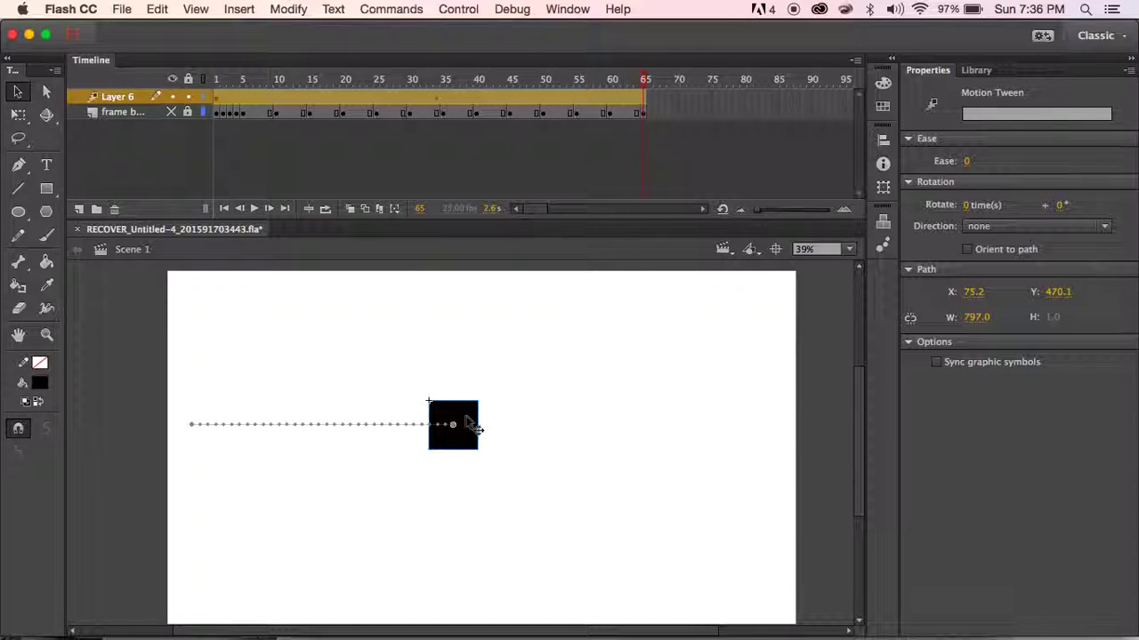
drag(471, 424, 483, 594)
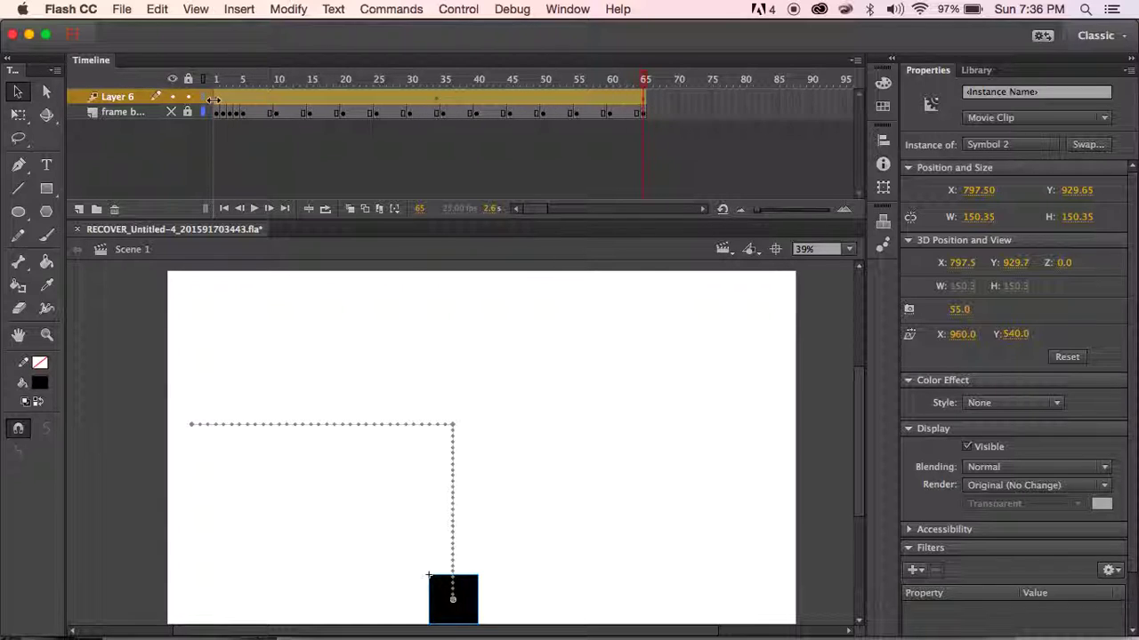
Step: Extend the Layer 6 tween by inserting a keyframe for all properties at frame 90
drag(622, 81, 646, 78)
click(643, 97)
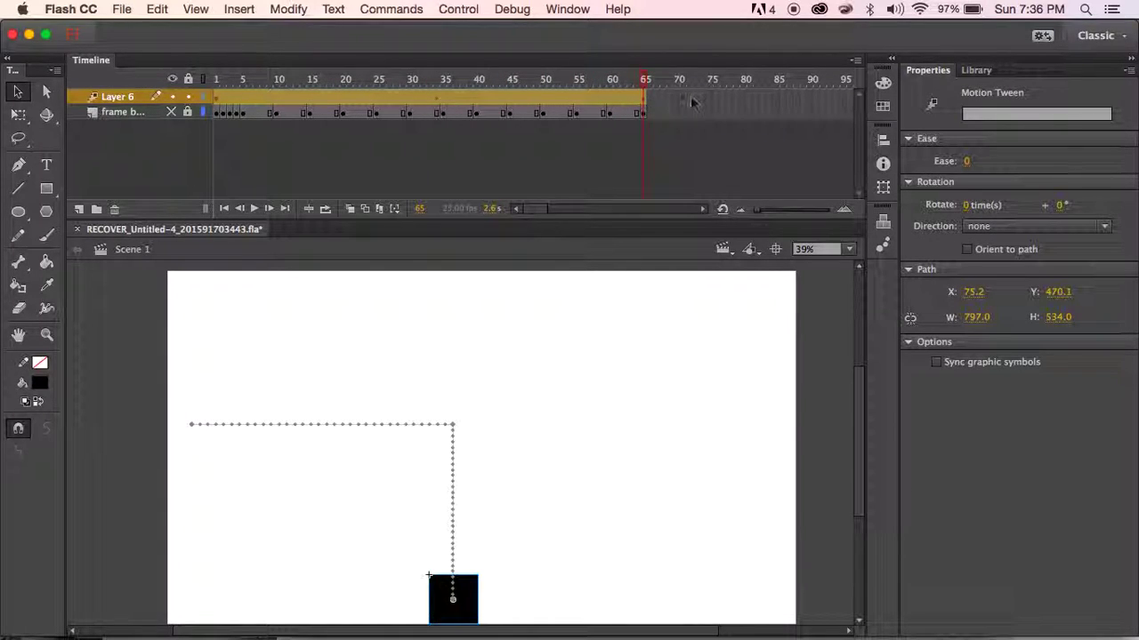
click(809, 96)
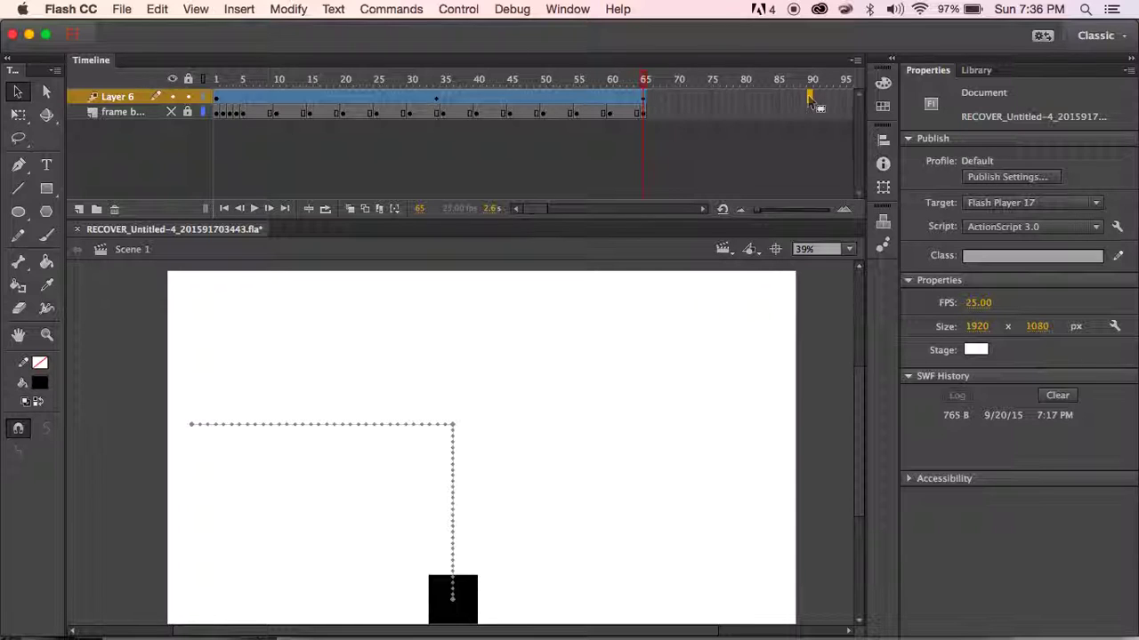
right_click(812, 101)
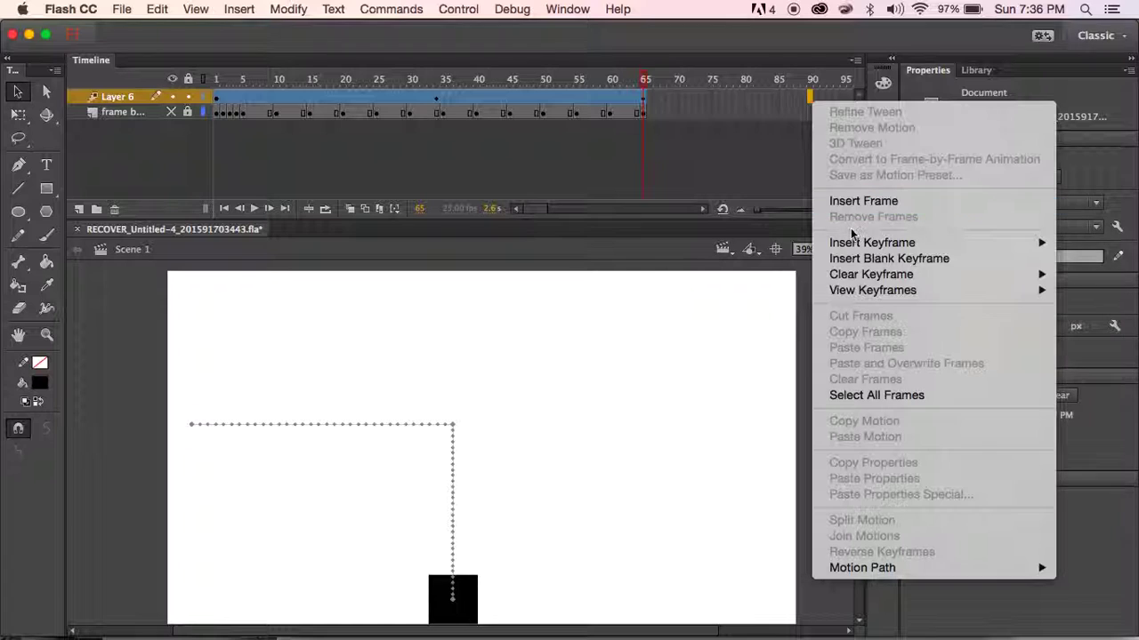
mouse_move(849, 244)
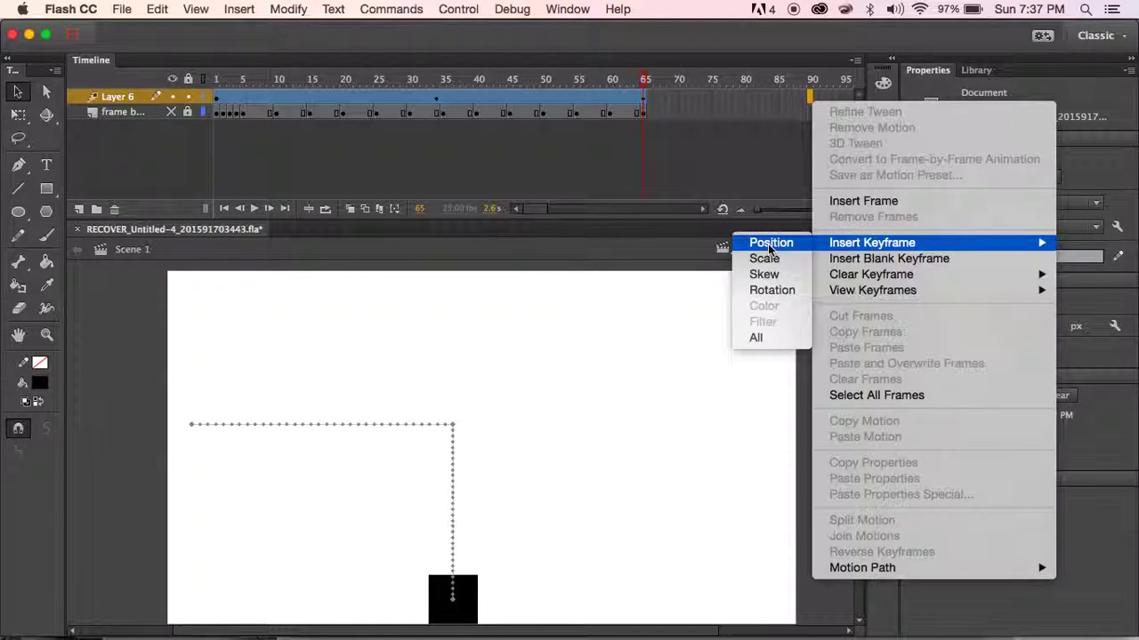
click(754, 339)
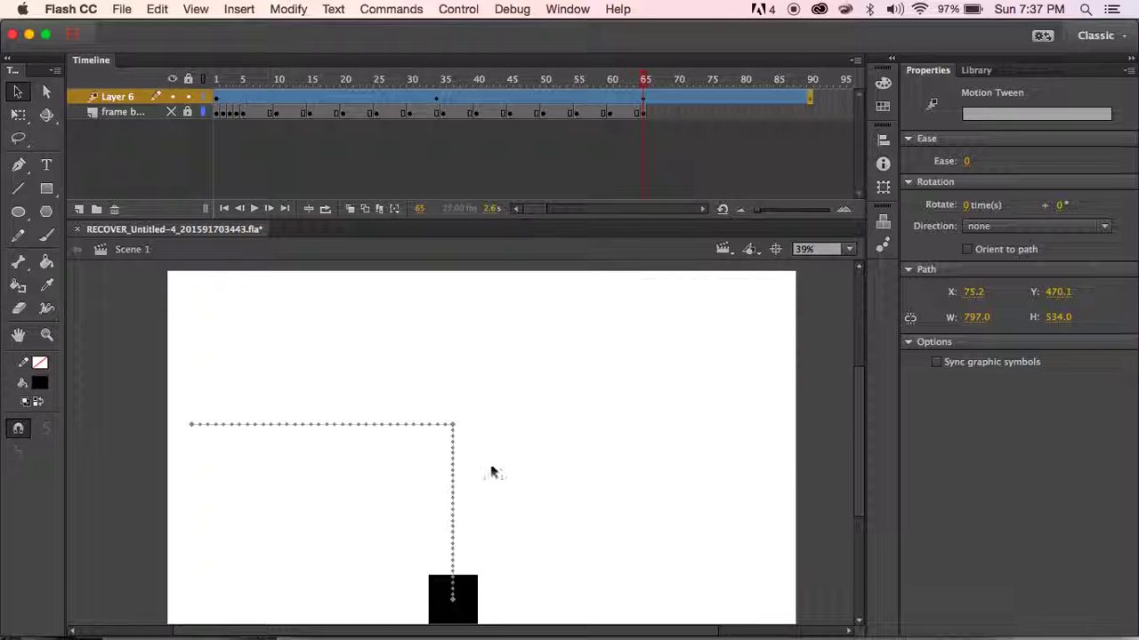
Step: At frame 90, move the square horizontally to the stage's bottom-right corner, and scrub back to frame 34
click(453, 622)
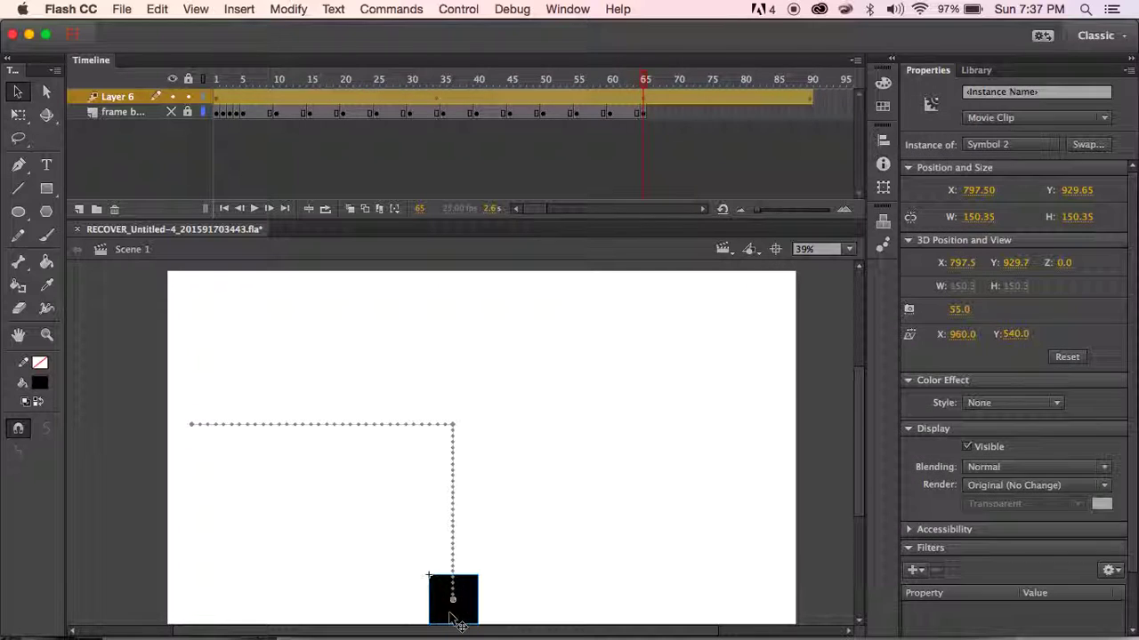
click(810, 78)
click(808, 97)
drag(474, 596, 786, 604)
mouse_move(671, 81)
mouse_down()
mouse_move(246, 82)
mouse_move(821, 83)
mouse_move(678, 83)
mouse_up()
drag(552, 151, 435, 184)
click(435, 80)
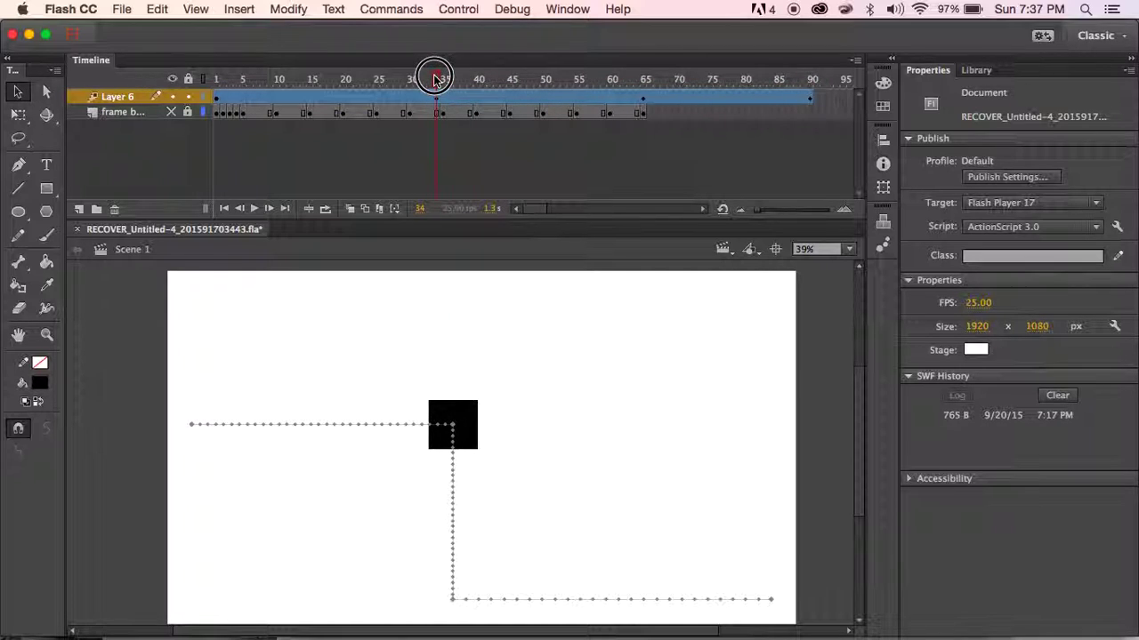
Step: Try moving the square sideways at frame 34 and upward at frame 31, to Y about 191, undoing each move
drag(480, 412, 537, 413)
key(super+z)
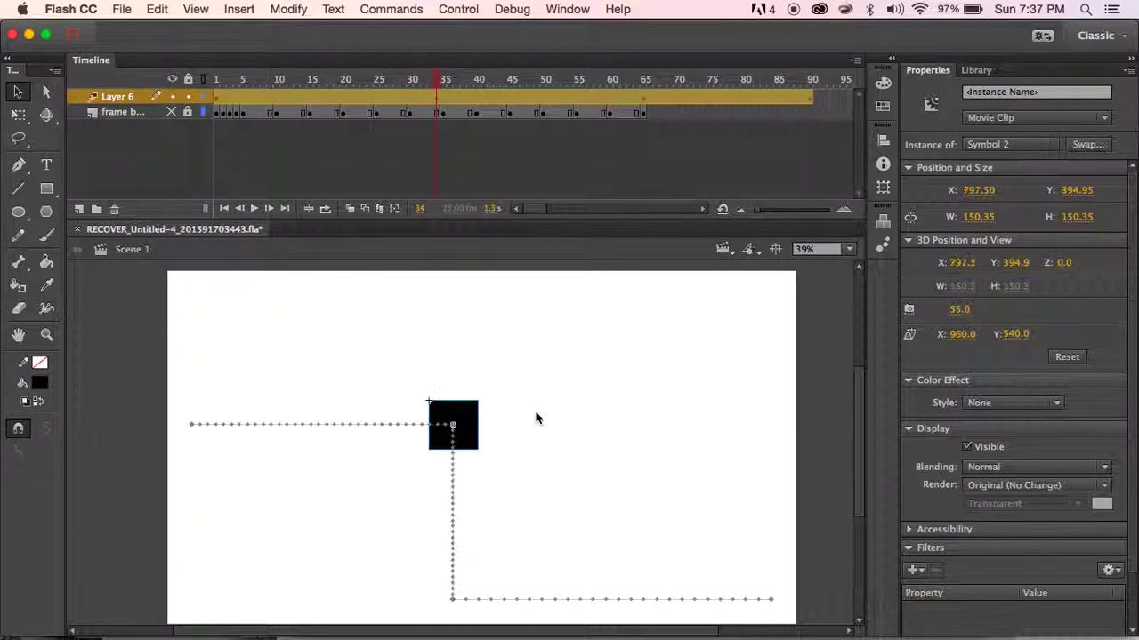
click(414, 80)
drag(436, 407, 439, 338)
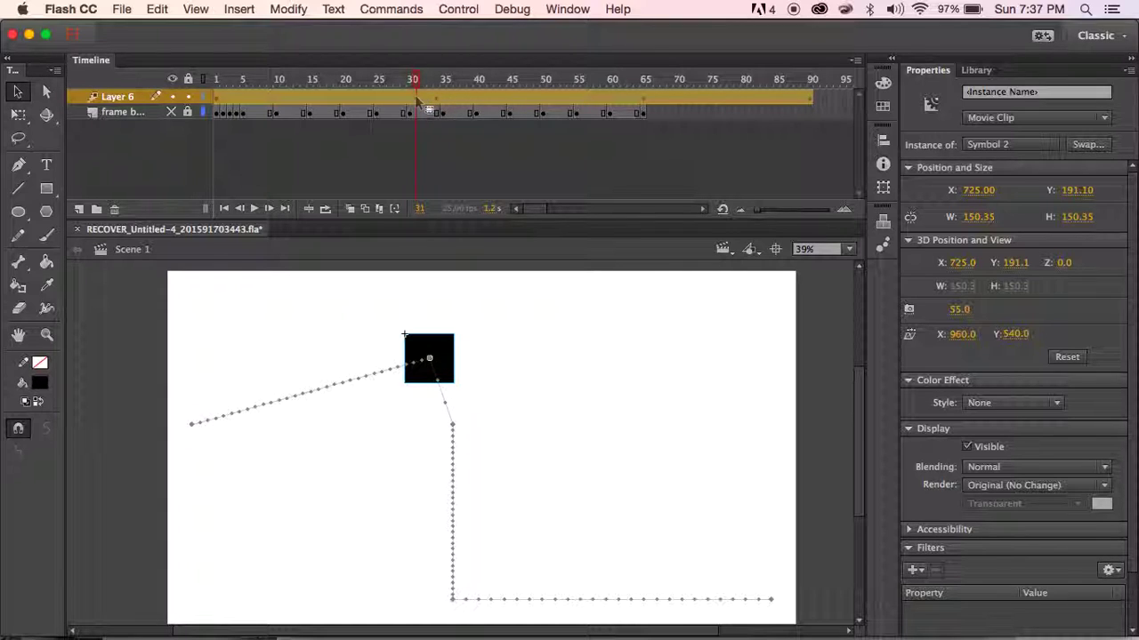
key(super+z)
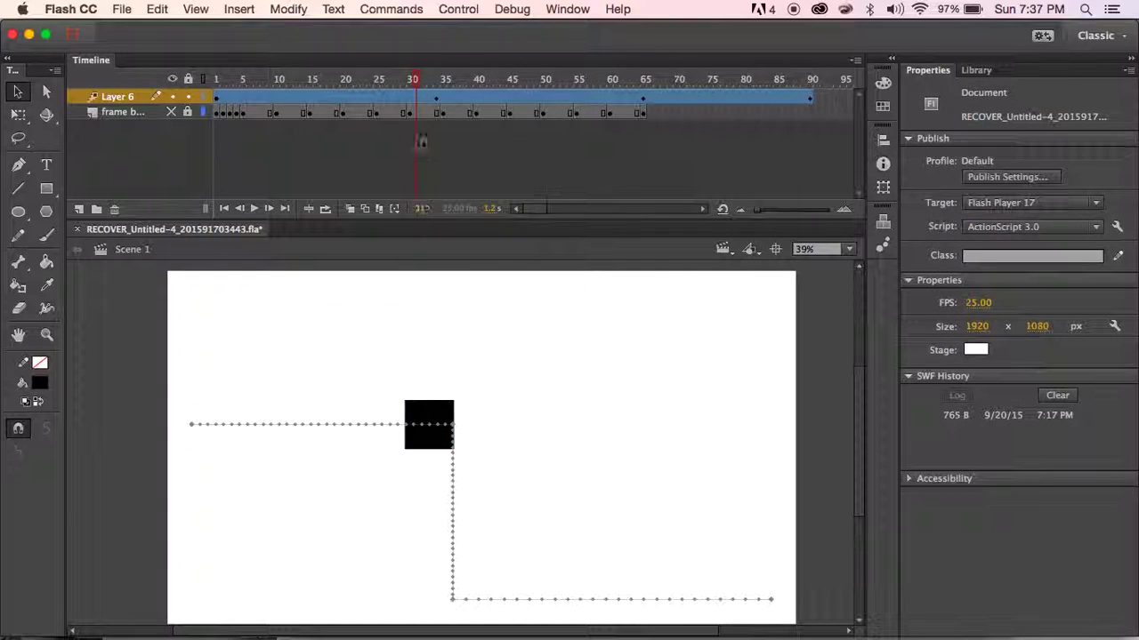
Step: At frame 34, move the square horizontally to X about 1256 and scrub through the tween to frame 82 to preview the motion
click(437, 80)
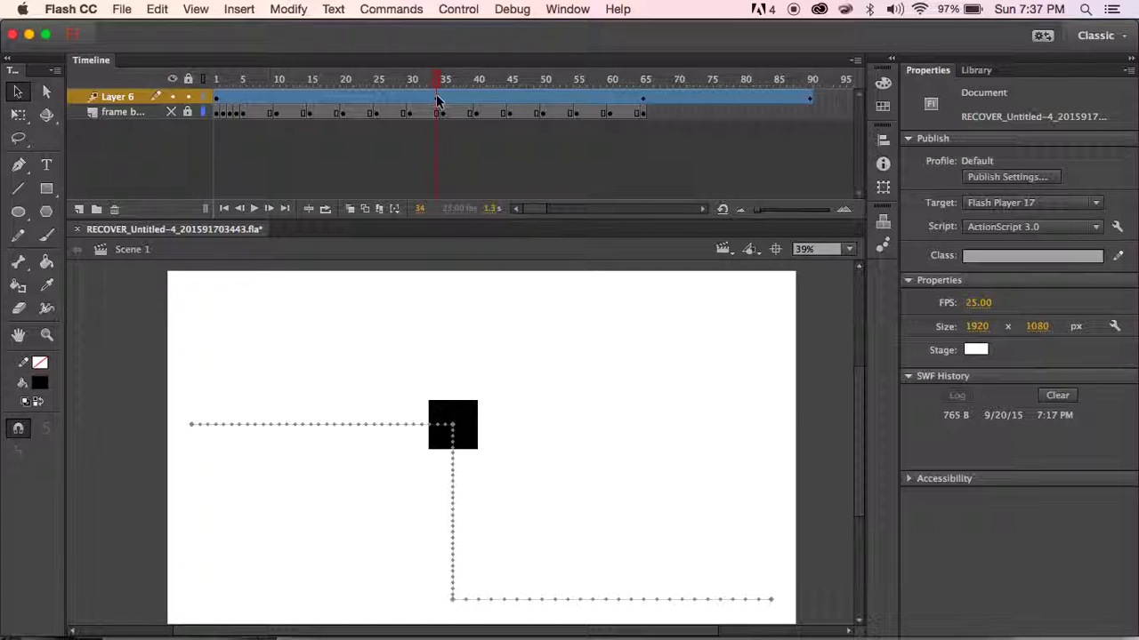
click(437, 100)
drag(465, 425, 622, 426)
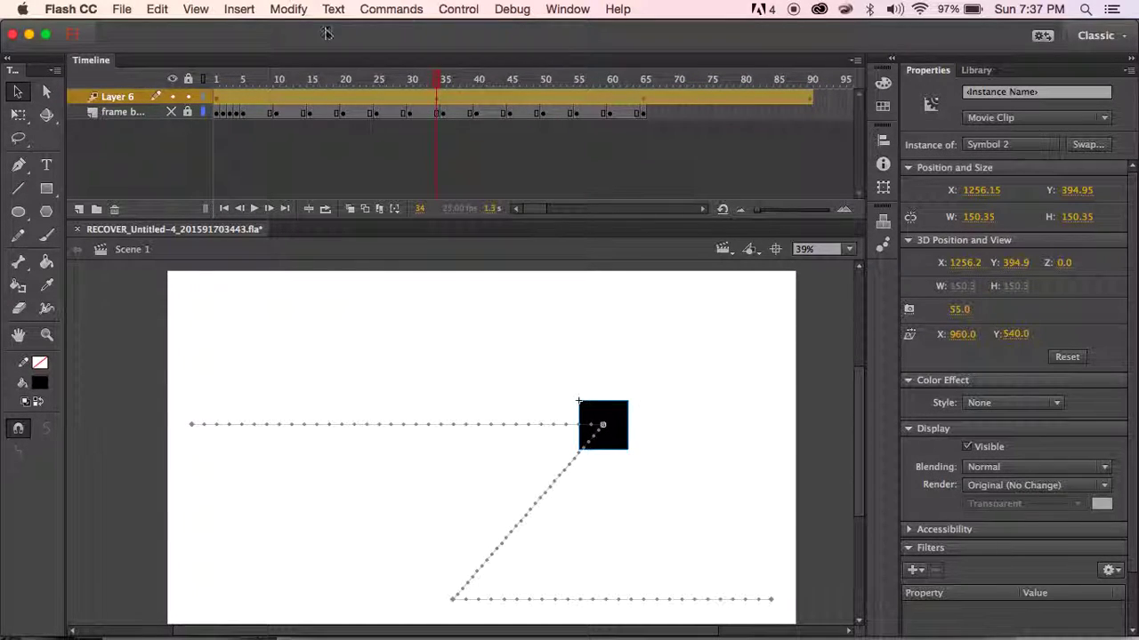
click(282, 78)
drag(288, 80, 754, 135)
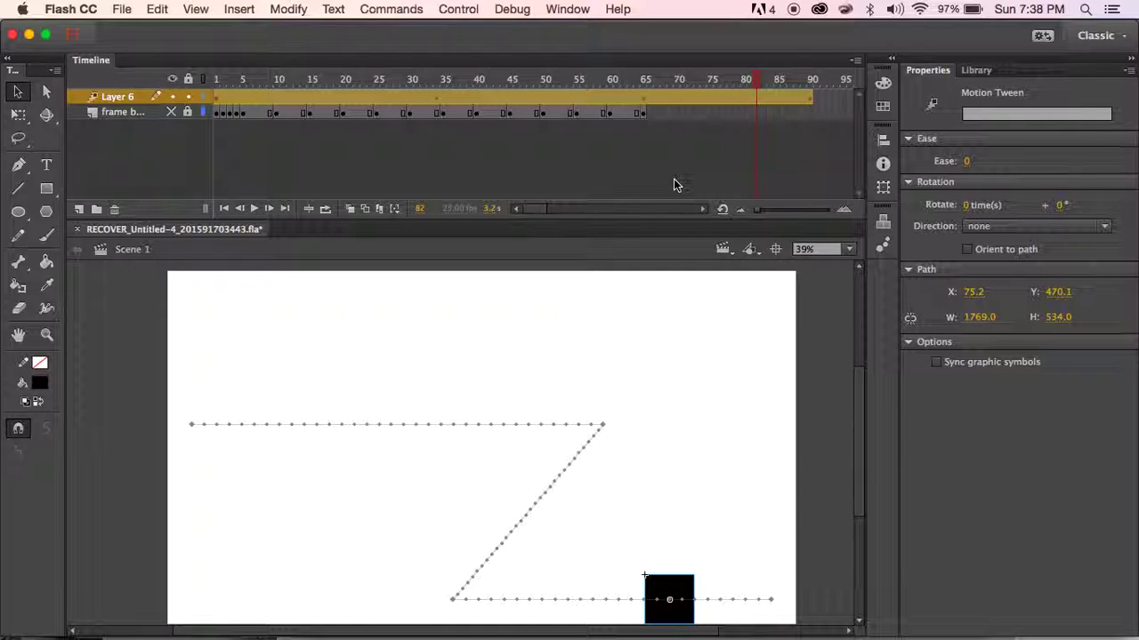
Step: Try to shift the frame 34 keyframe on Layer 6 to an earlier frame, undo the attempt, and reselect frame 34
click(434, 99)
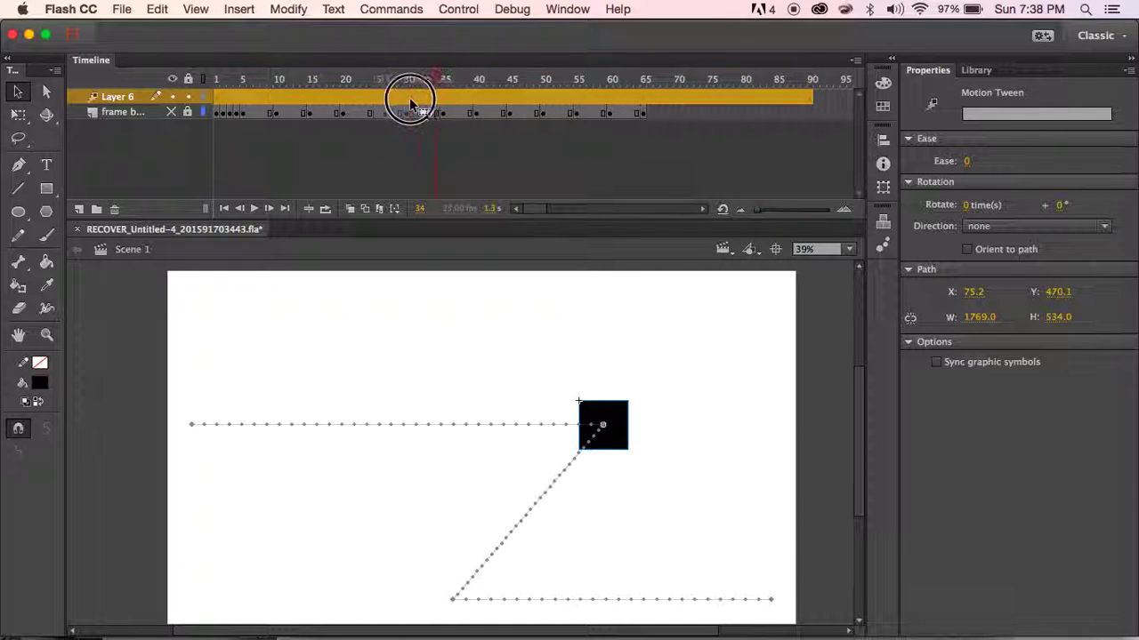
drag(375, 106, 364, 94)
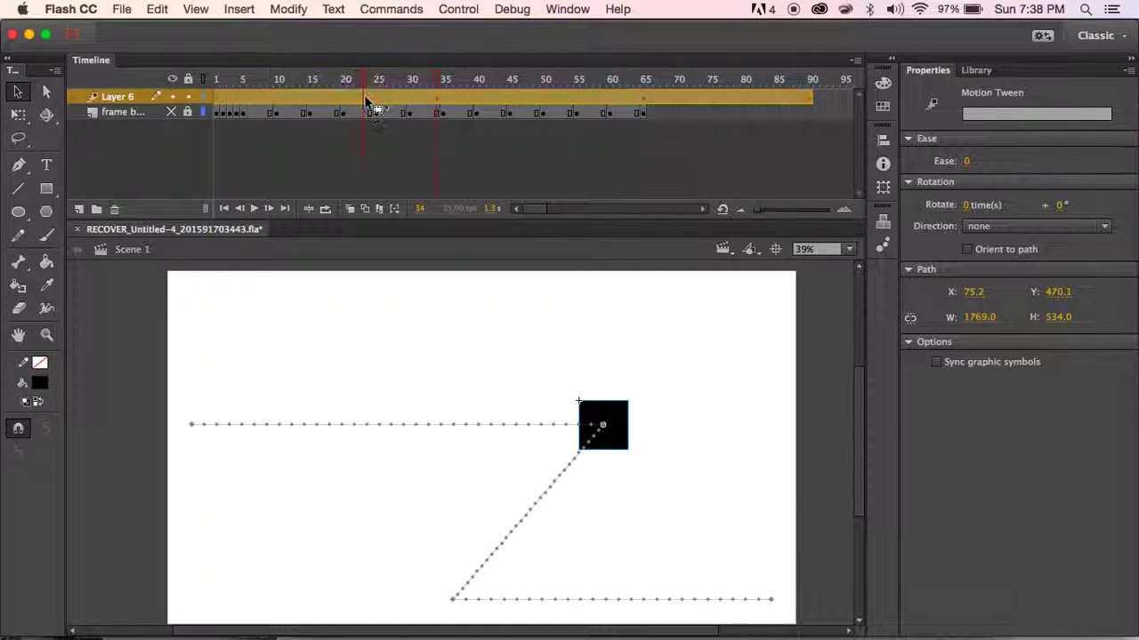
key(ctrl+z)
click(437, 103)
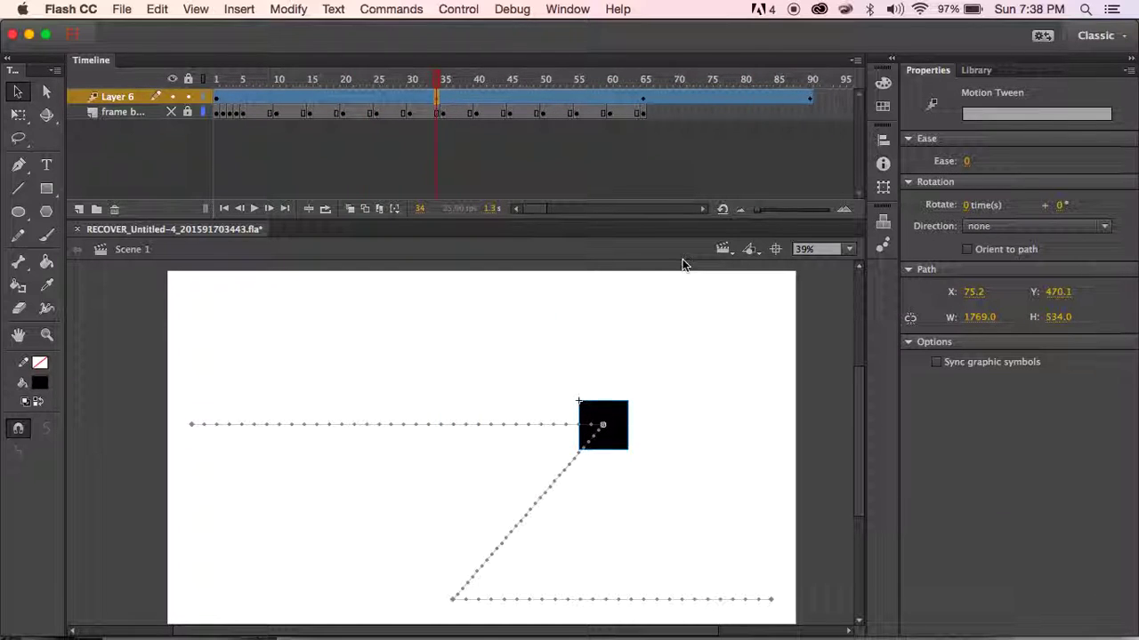
Step: At frame 90, fit the square into the stage's bottom-right corner, at X about 1769.7 and Y about 929.7, and deselect it
click(808, 101)
mouse_move(772, 590)
mouse_down()
mouse_move(678, 588)
mouse_move(765, 597)
mouse_up()
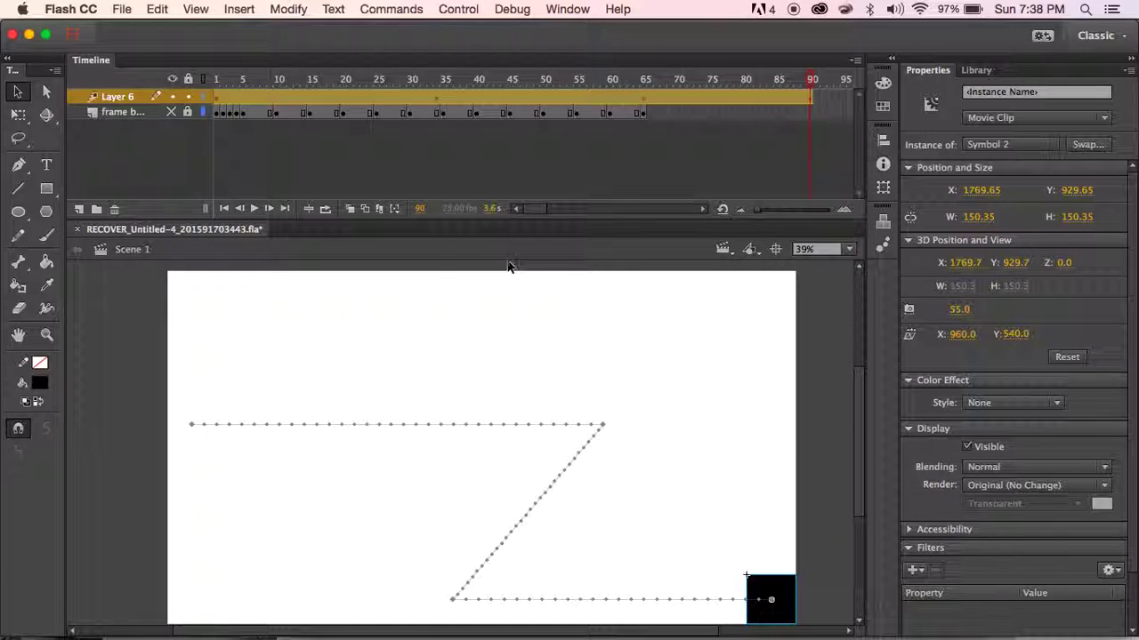
click(95, 287)
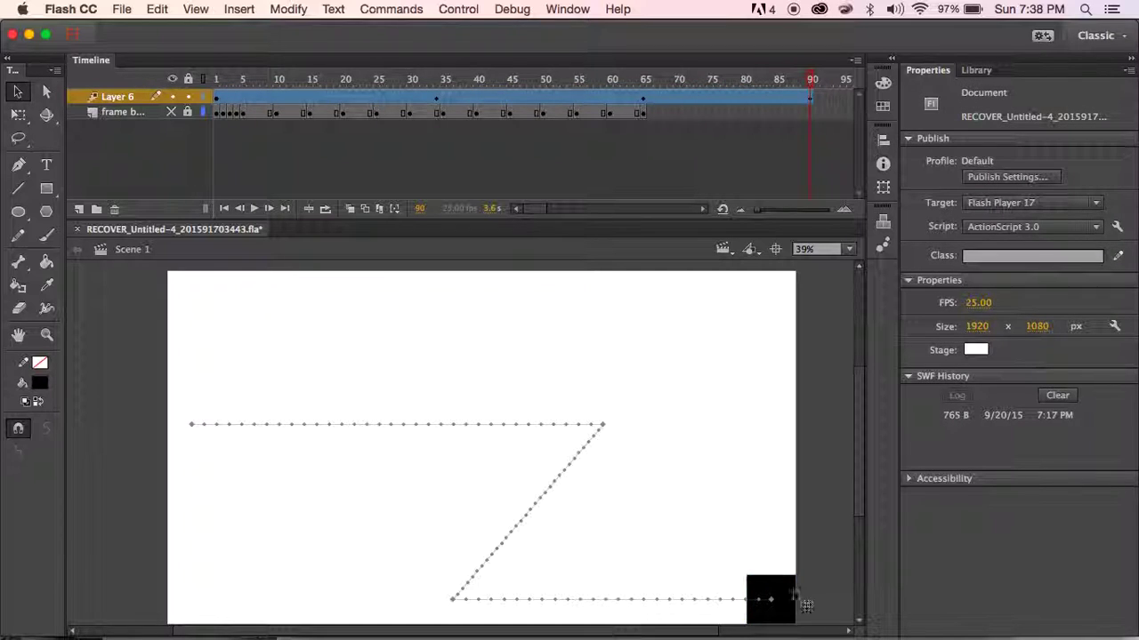
mouse_move(93, 628)
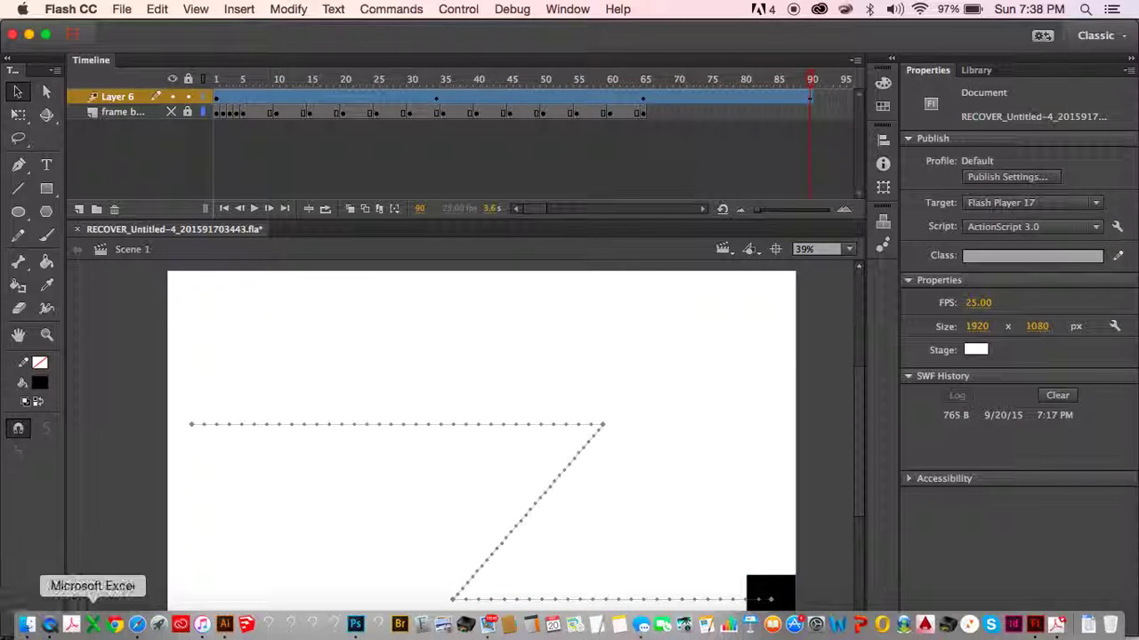
click(54, 628)
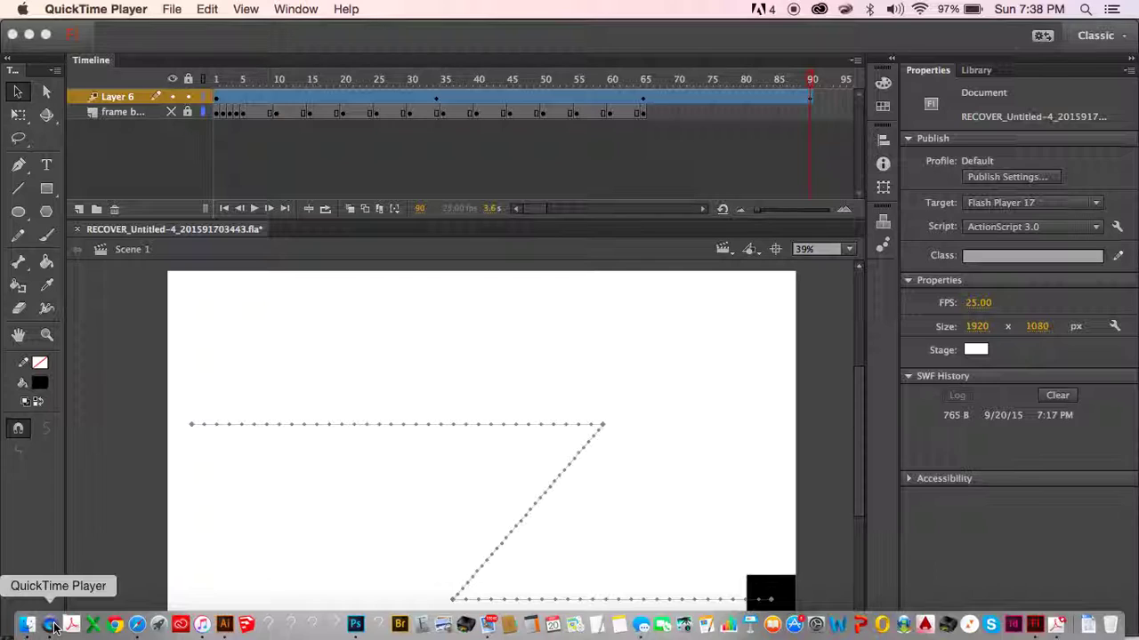